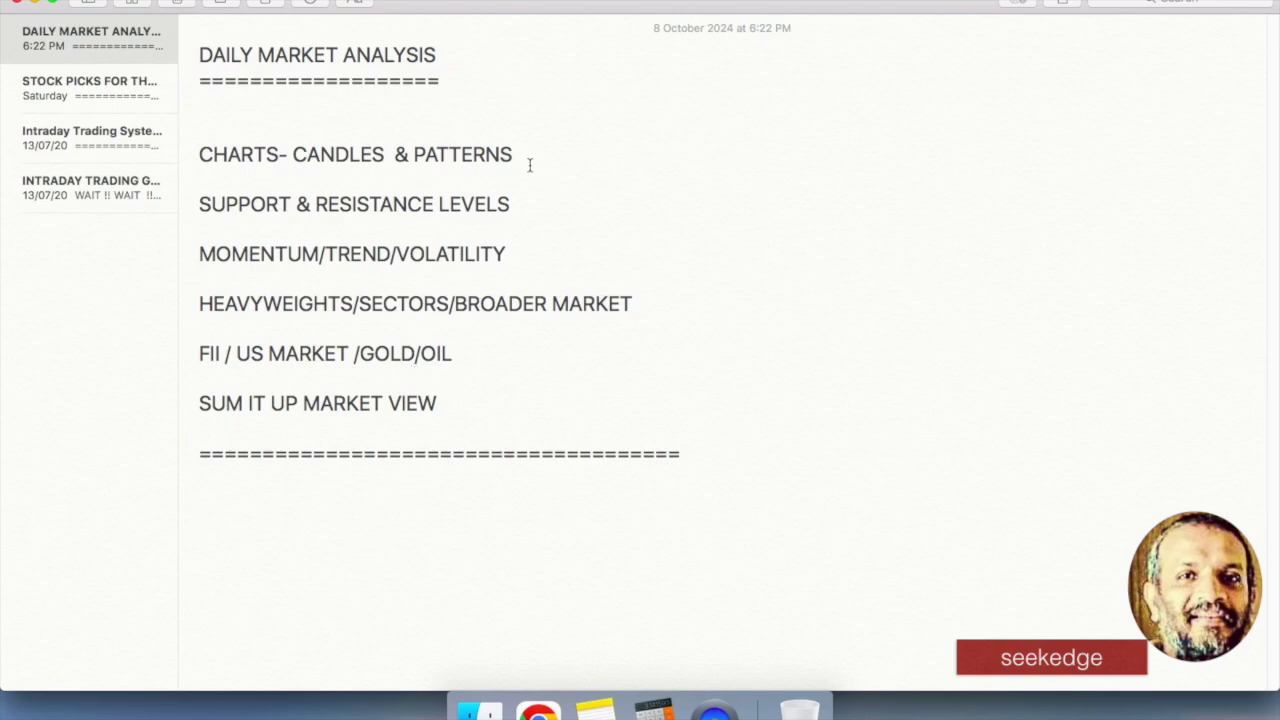
- Select the CHARTS- CANDLES & PATTERNS line in the DAILY MARKET ANALYSIS note
left_click_drag(530, 165, 223, 149)
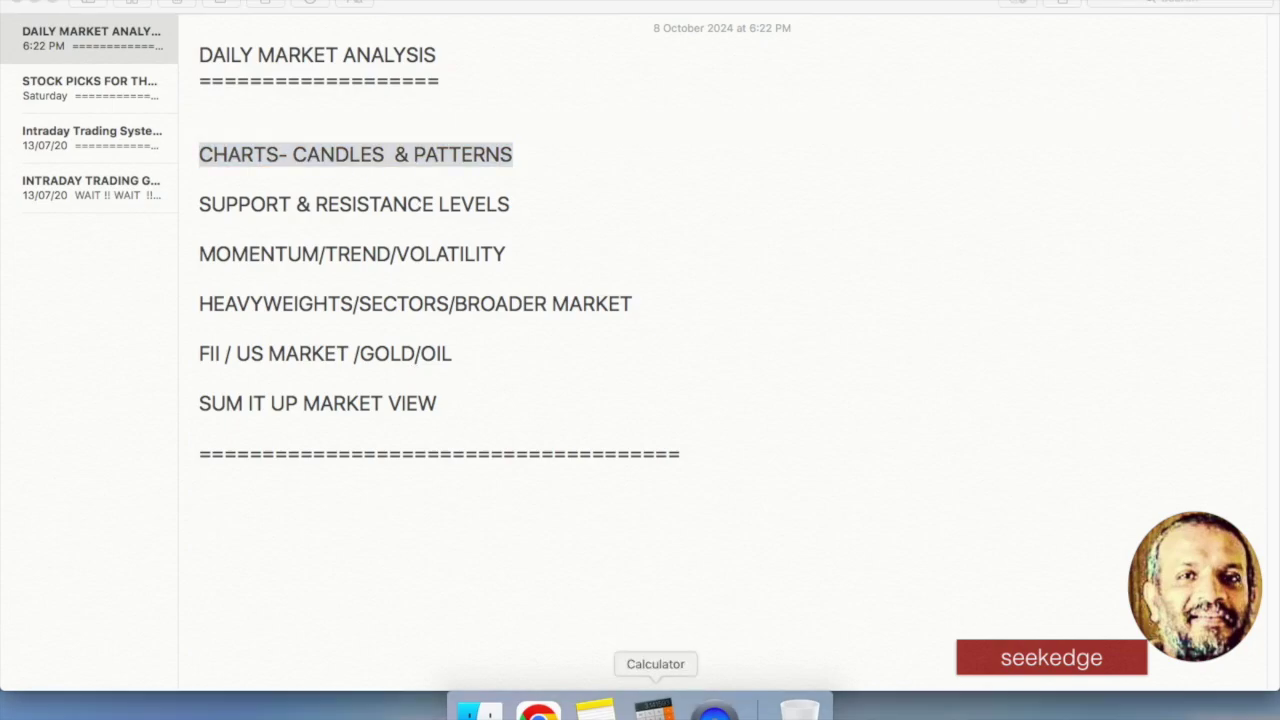
- Bring up the Investing.com NSEI daily chart and pan it to the late July–October range
left_click(538, 710)
scroll(690, 500, "right", 5)
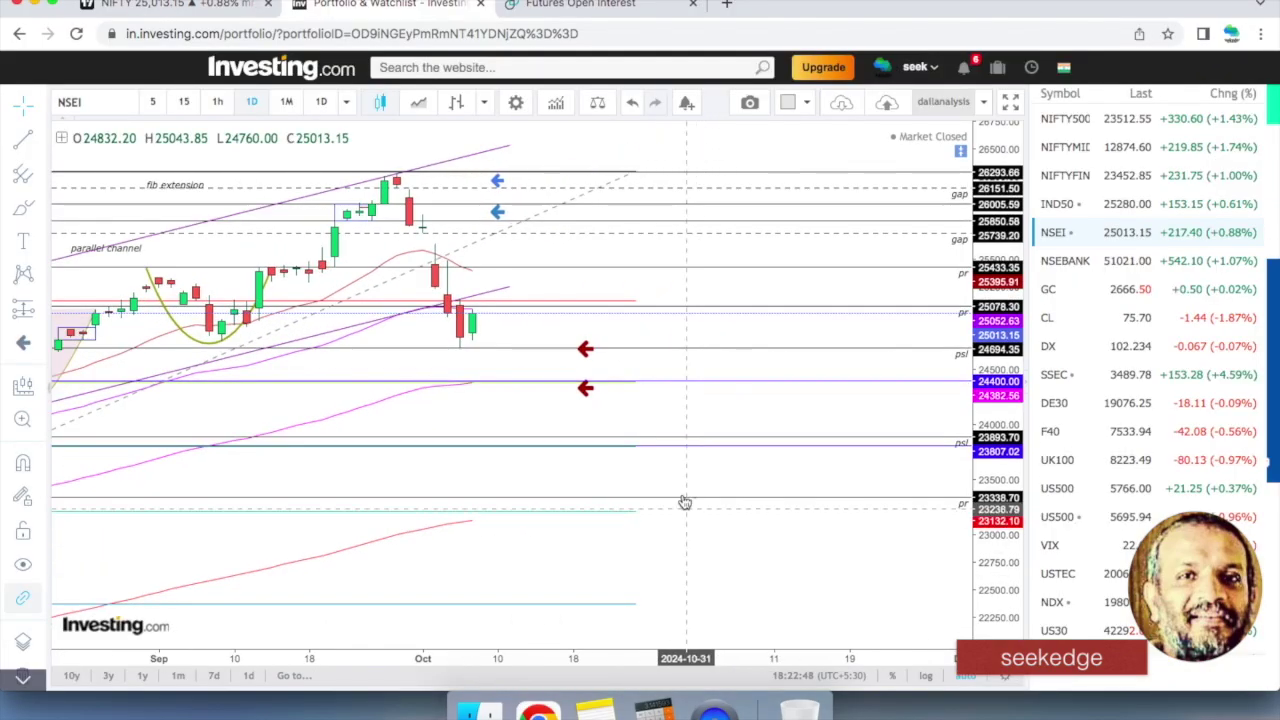
scroll(707, 561, "left", 5)
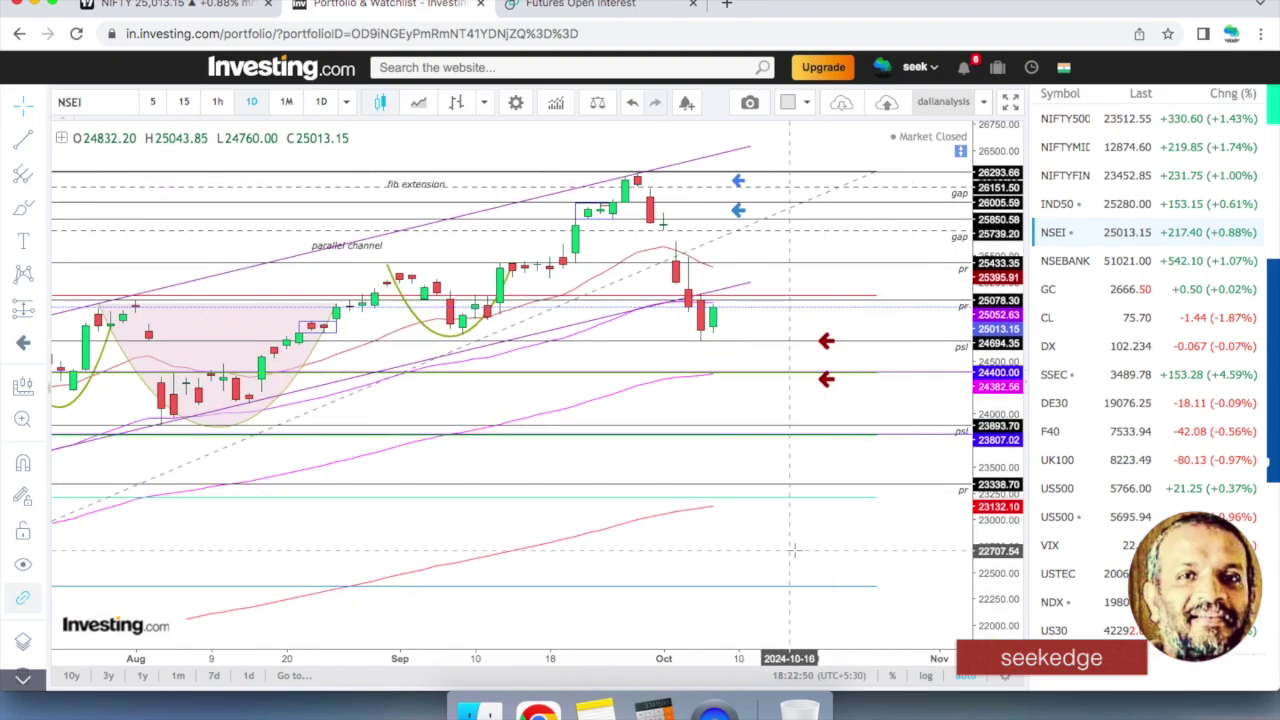
scroll(704, 425, "up", 3)
scroll(704, 425, "down", 3)
scroll(700, 450, "right", 2)
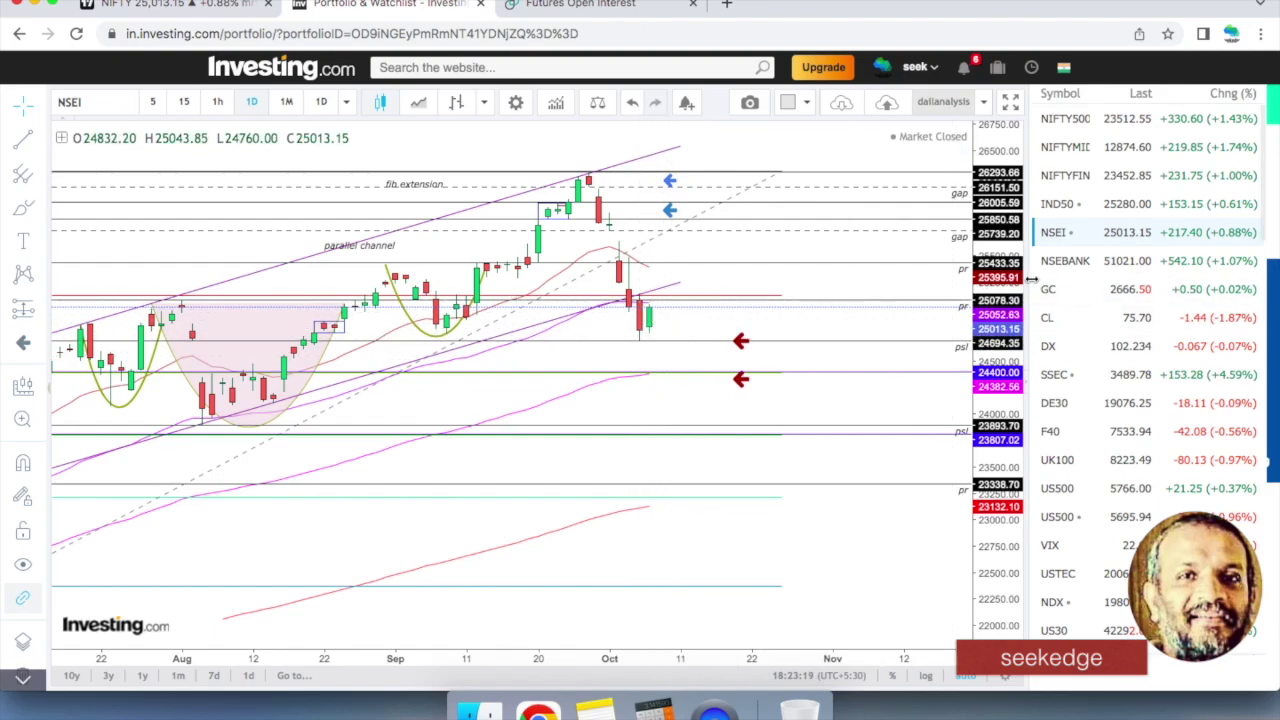
- Review Bank Nifty on 15-minute and daily timeframes, then return to NSEI zoomed out to June
left_click(1064, 268)
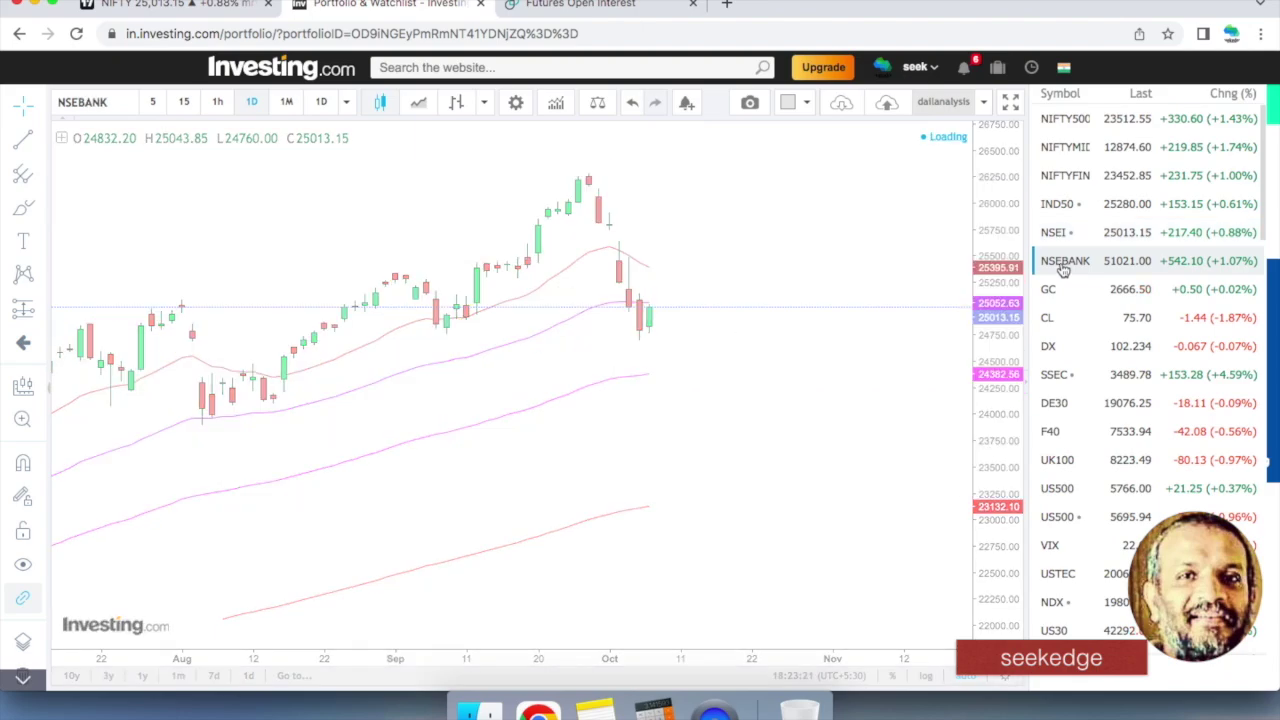
scroll(523, 457, "up", 2)
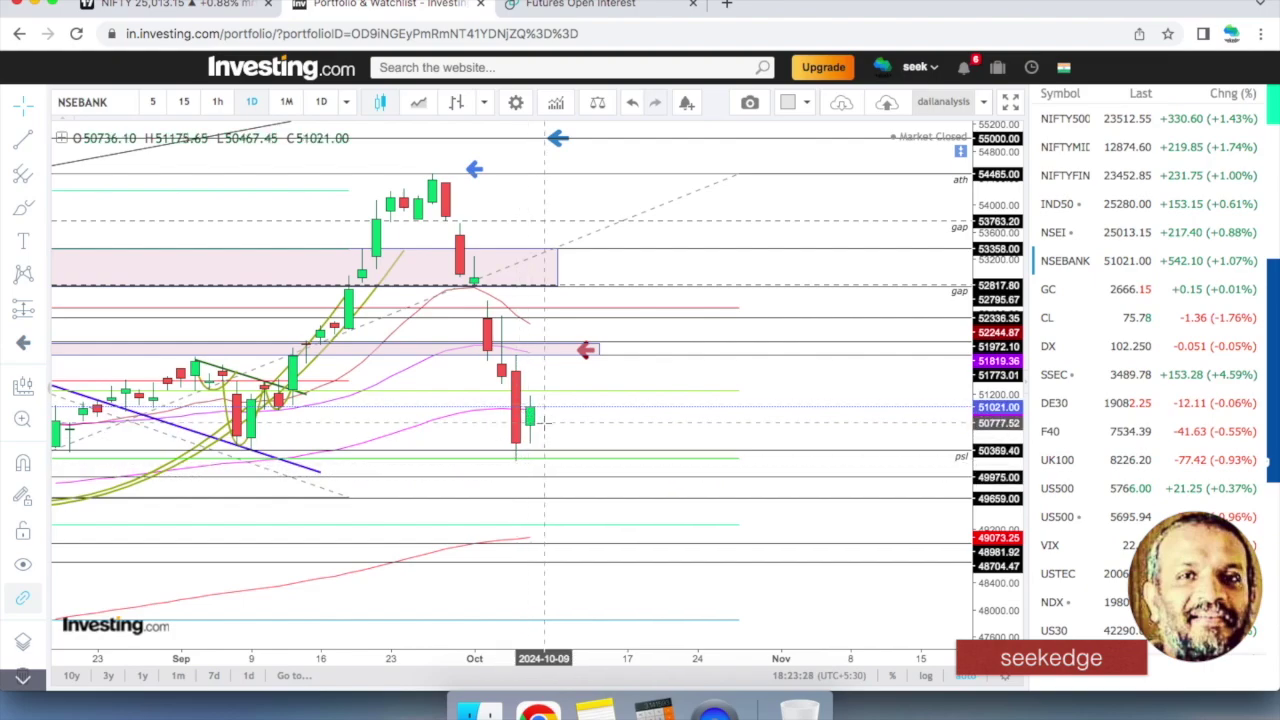
scroll(581, 427, "down", 1)
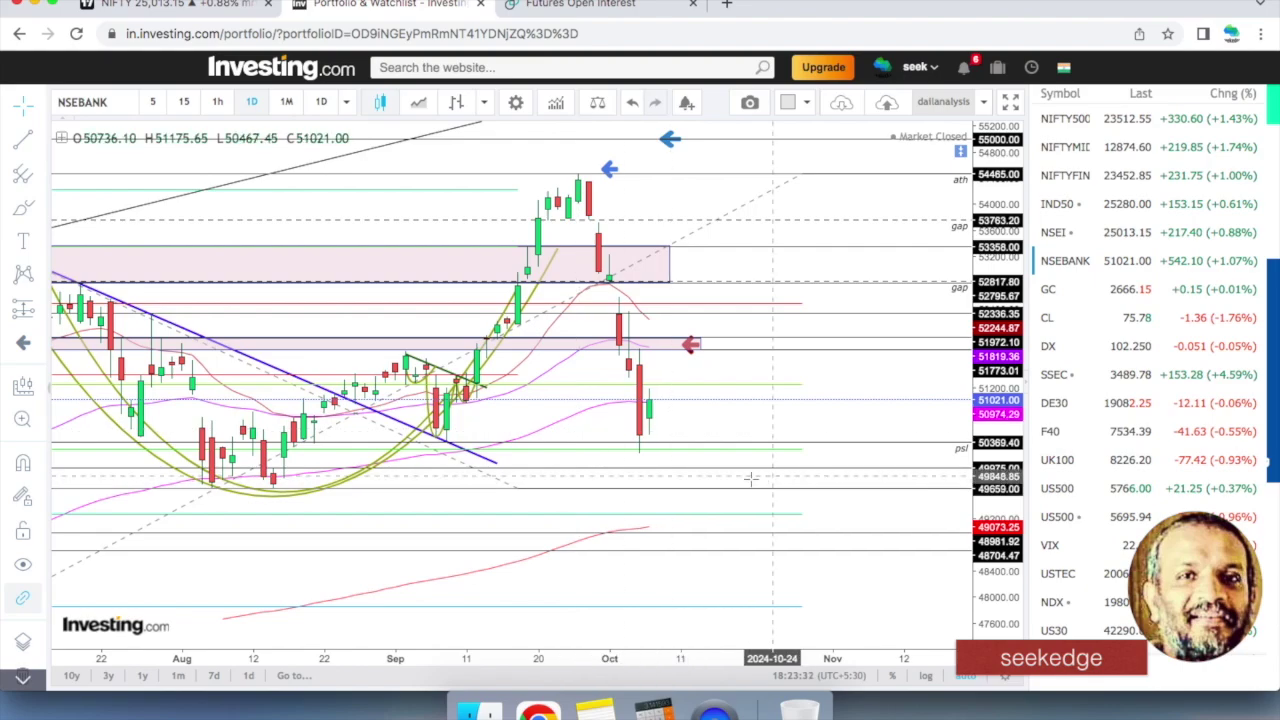
left_click(184, 106)
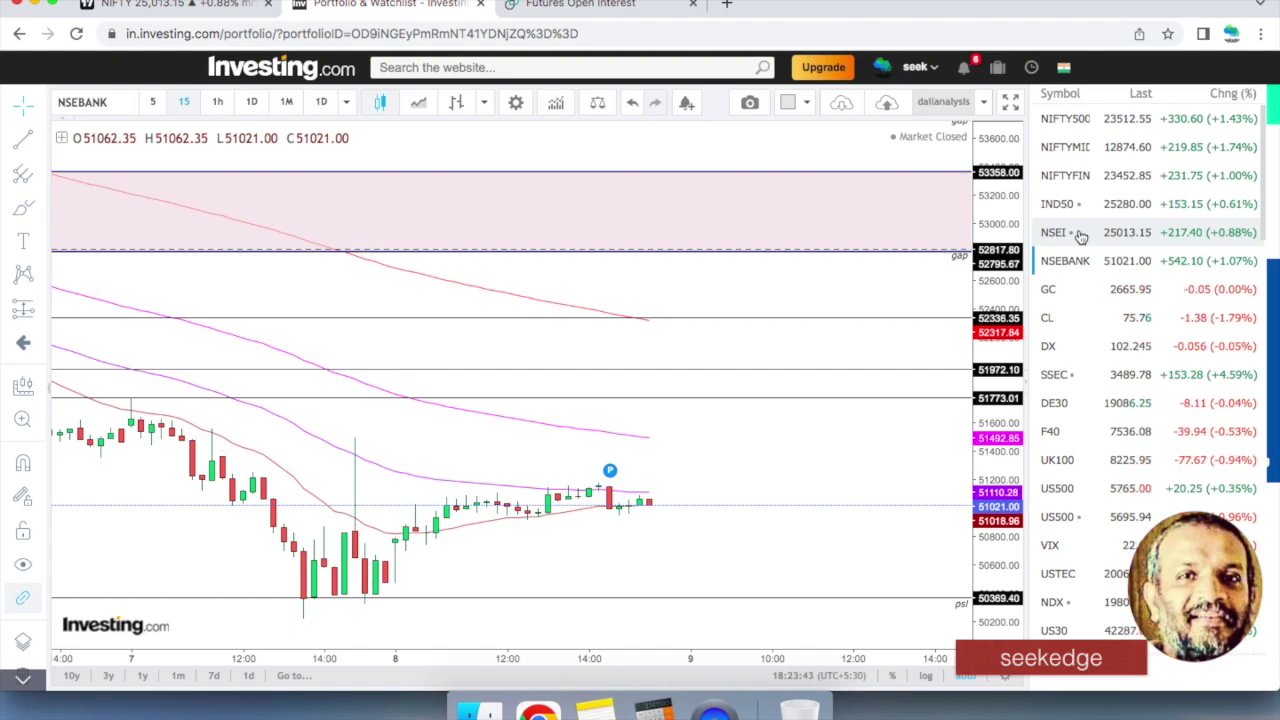
left_click(251, 103)
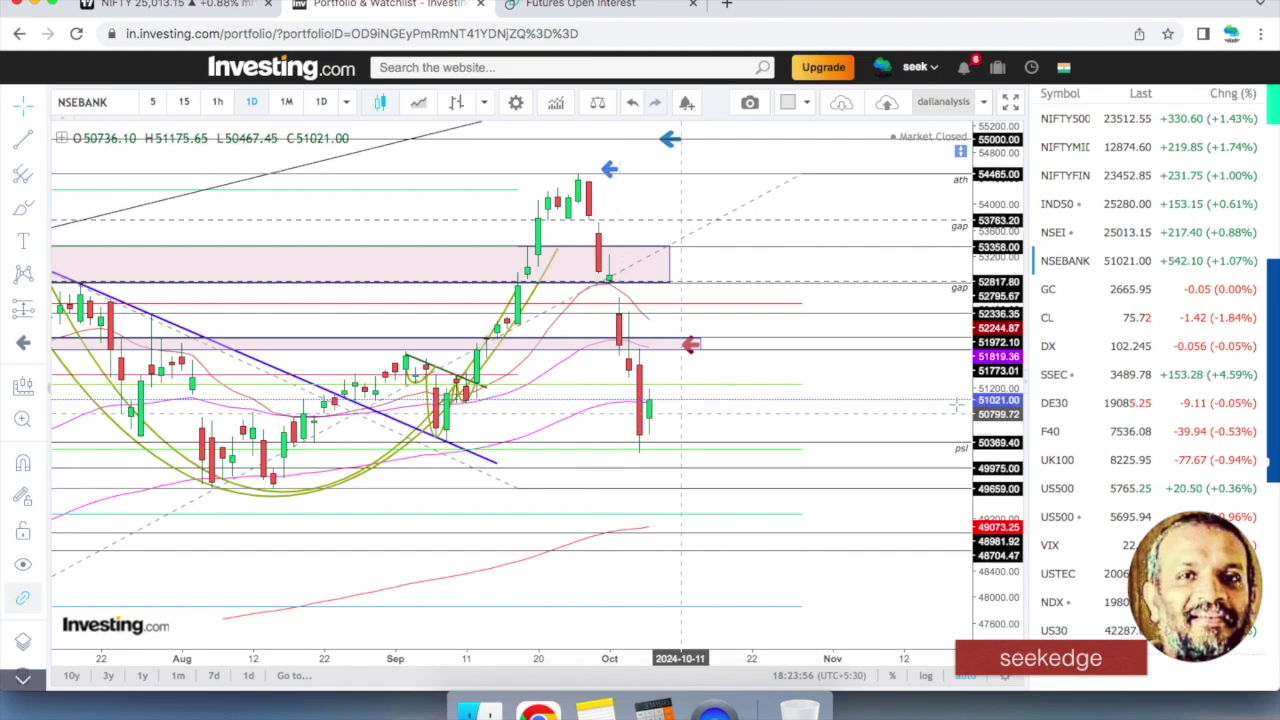
left_click(1077, 240)
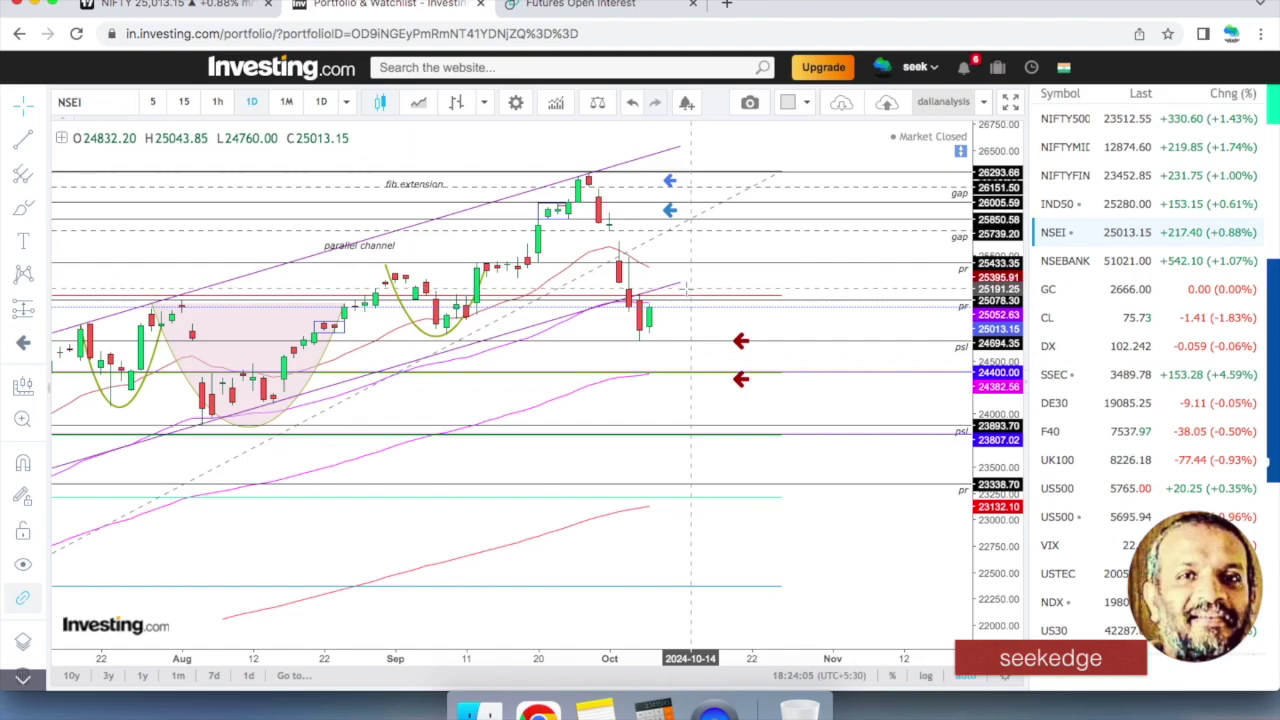
scroll(790, 457, "down", 3)
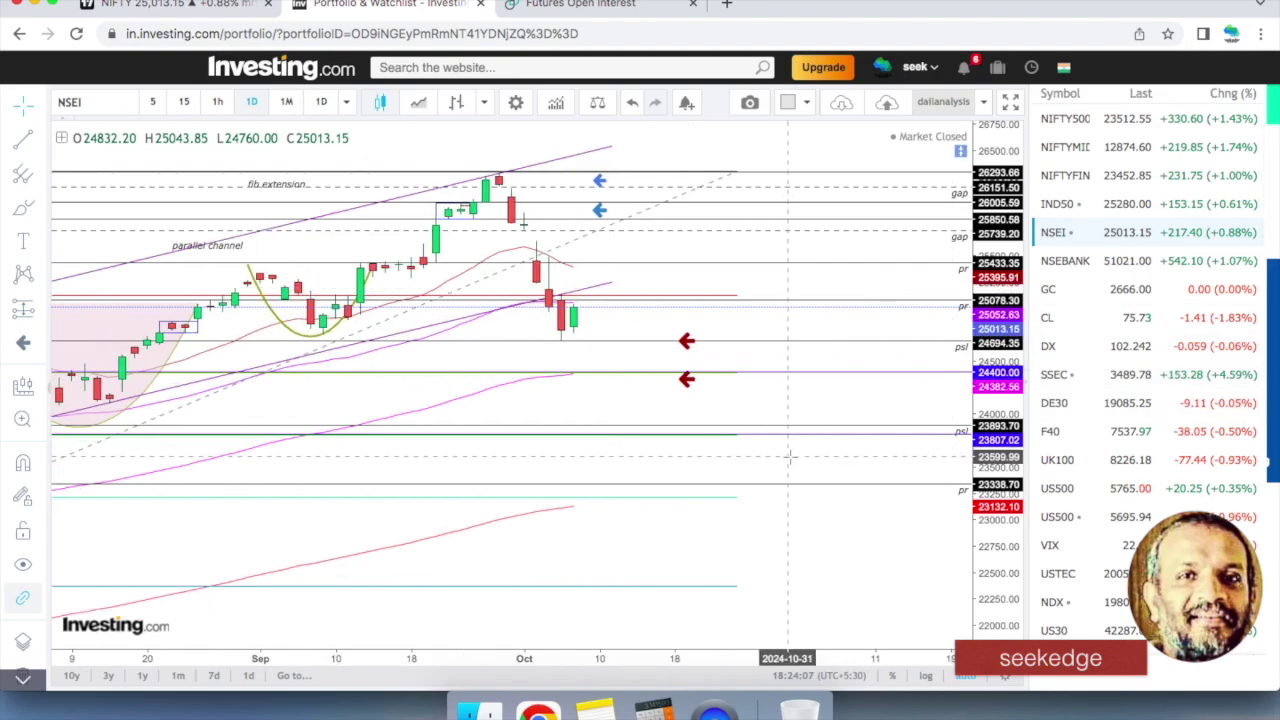
- Hide the Bollinger Bands on the NSEI chart and glance at Bank Nifty before returning
left_click(63, 140)
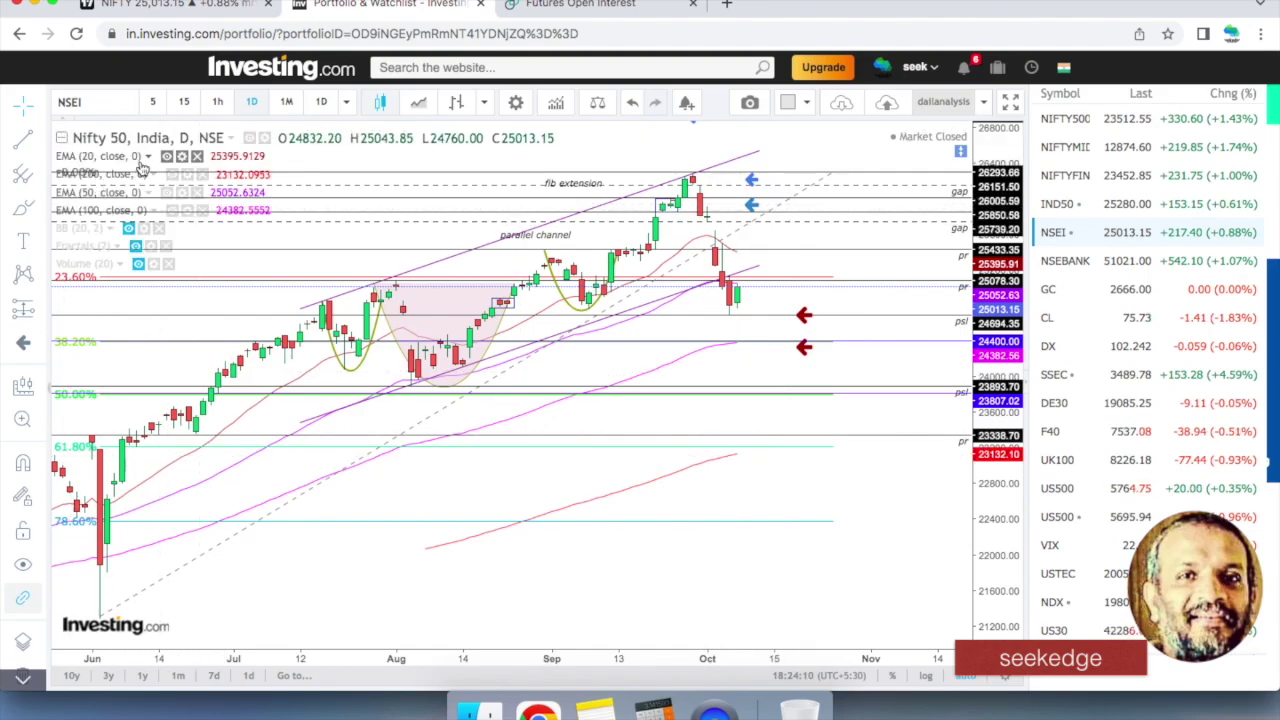
left_click(128, 228)
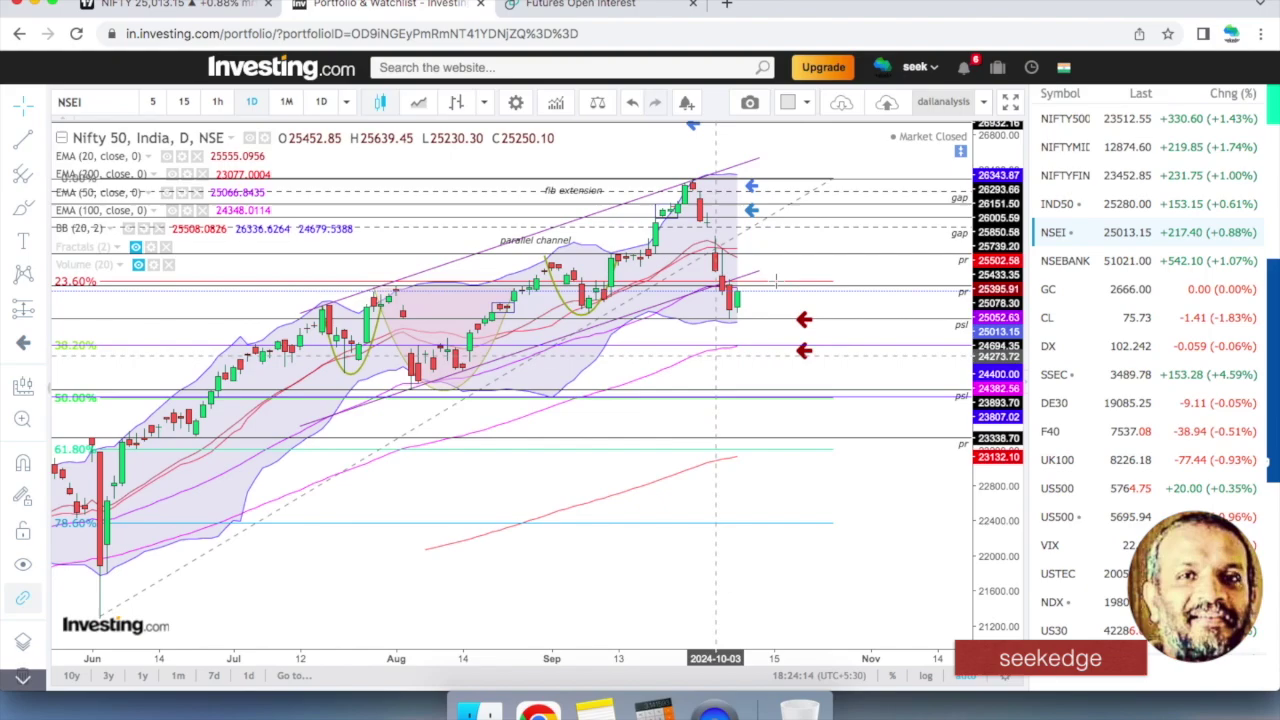
left_click(1068, 262)
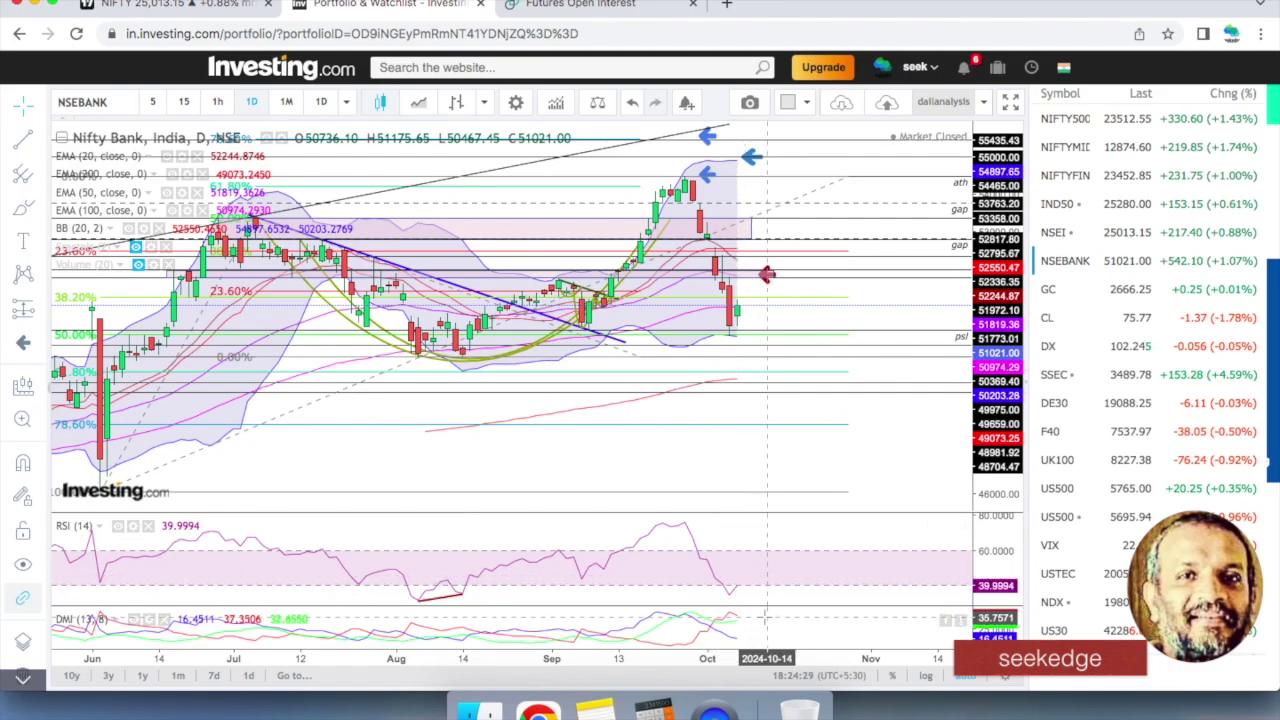
left_click(1076, 240)
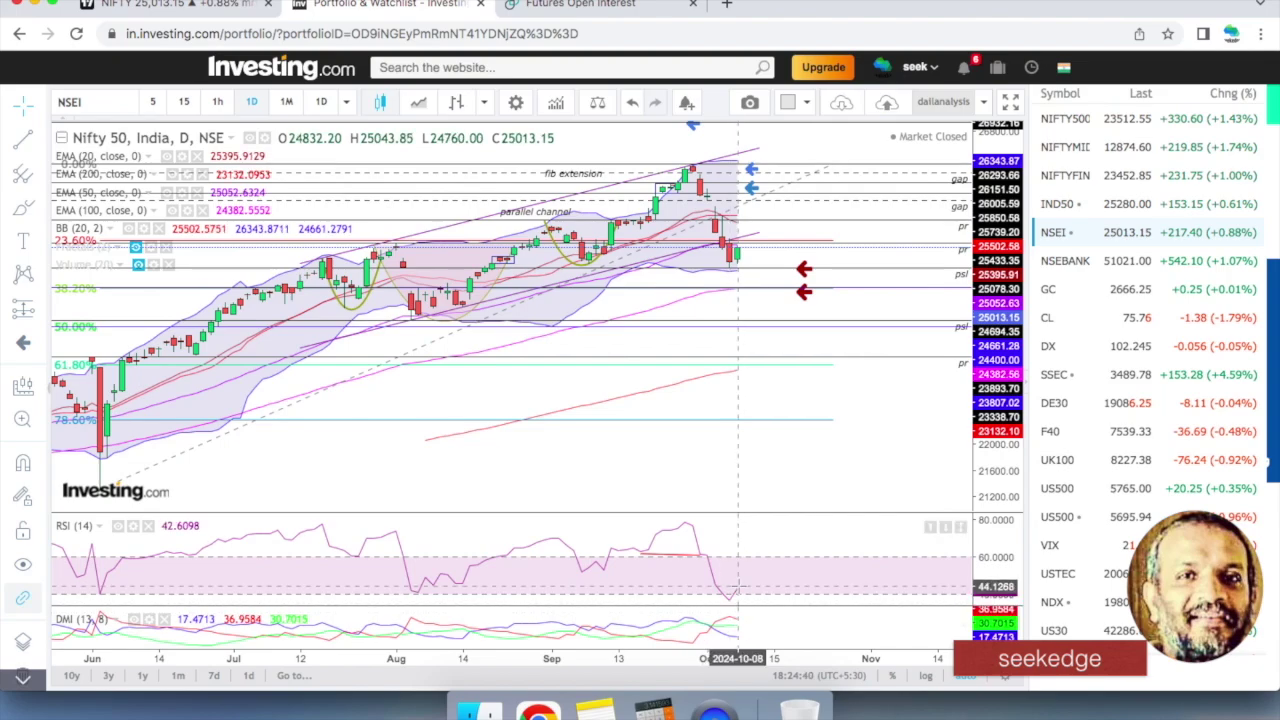
- Zoom the NSEI daily chart to the July–November range, then go to the TradingView Nifty chart
scroll(782, 486, "up", 3)
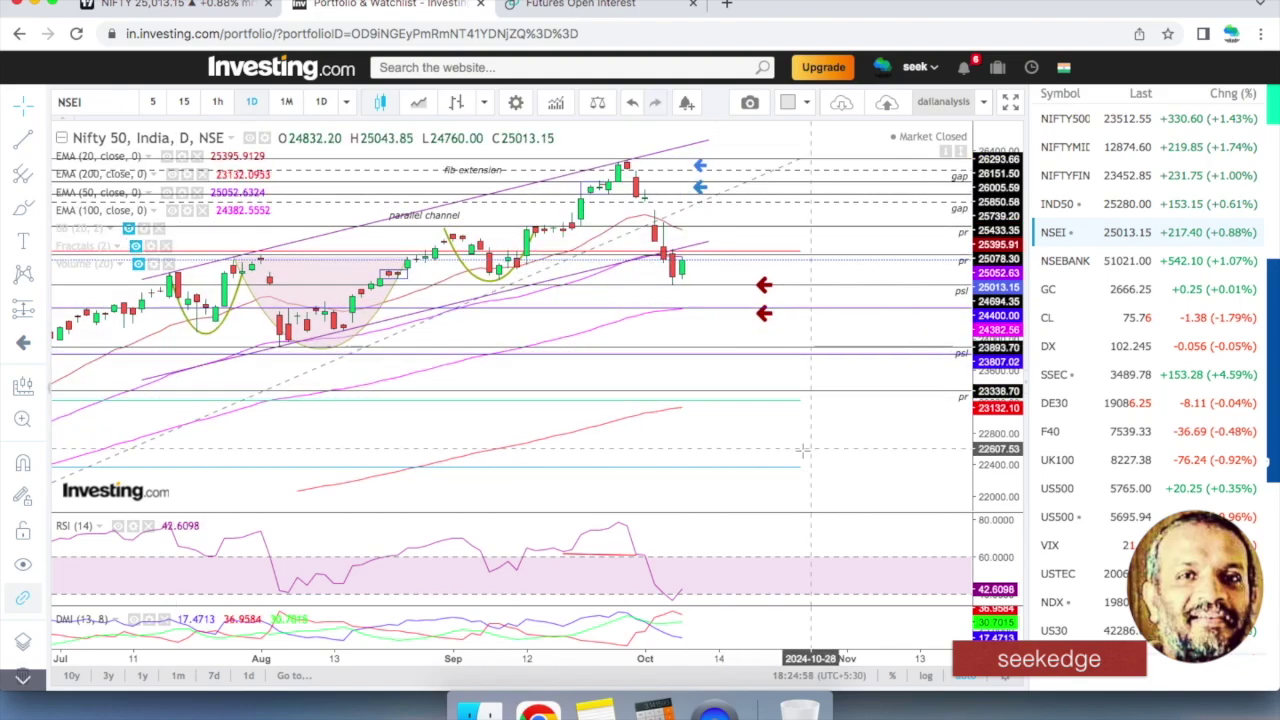
scroll(676, 427, "up", 2)
scroll(737, 442, "down", 2)
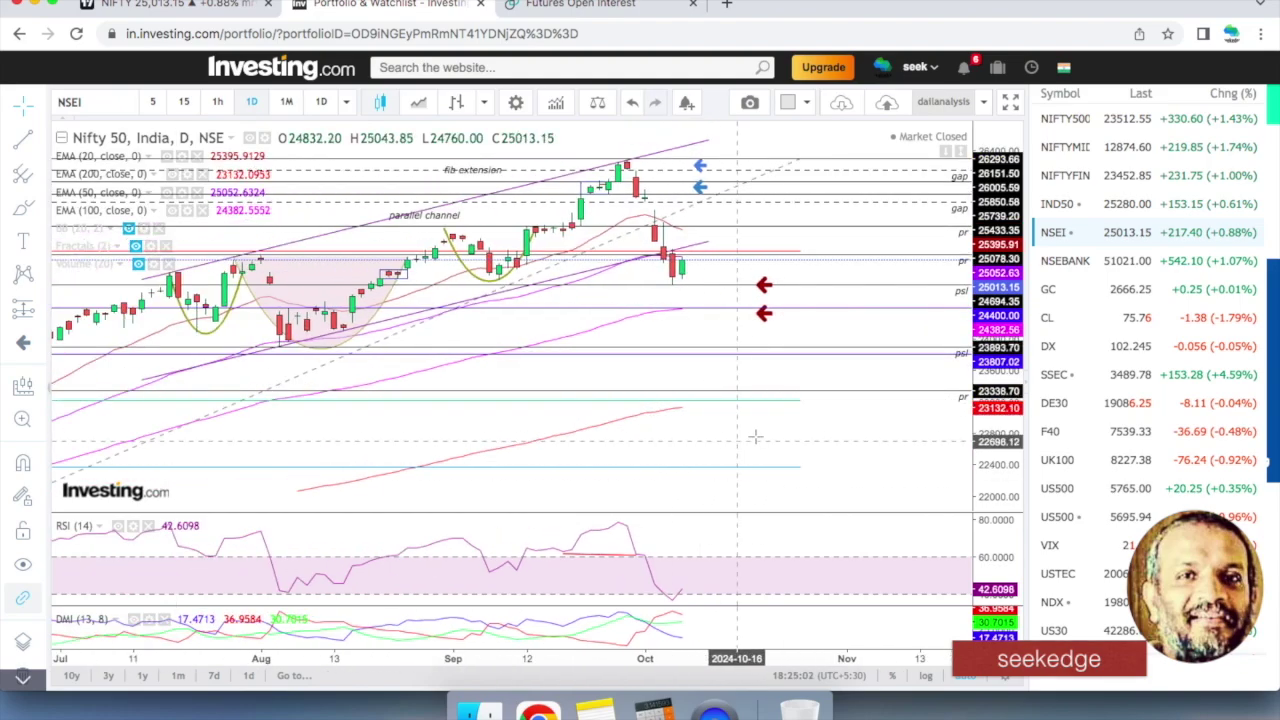
left_click(185, 6)
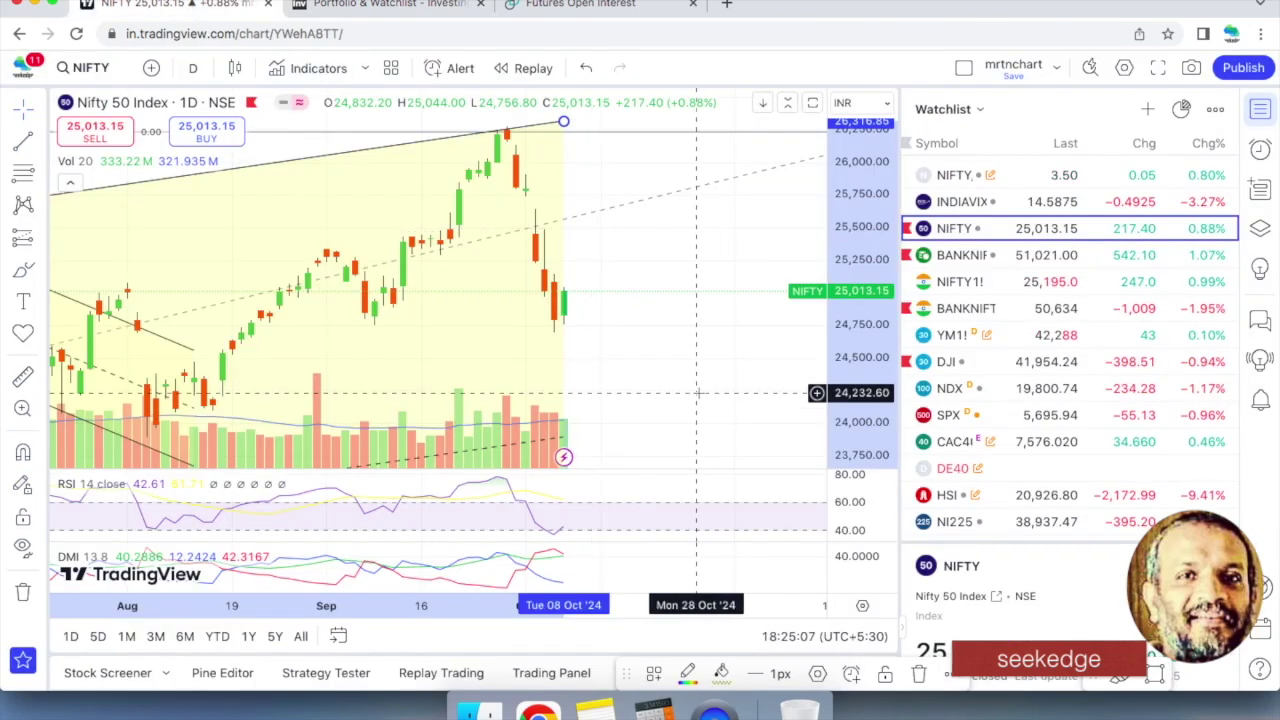
- Mark the SUPPORT & RESISTANCE LEVELS line in the notes, then return to the Investing.com chart
left_click(595, 708)
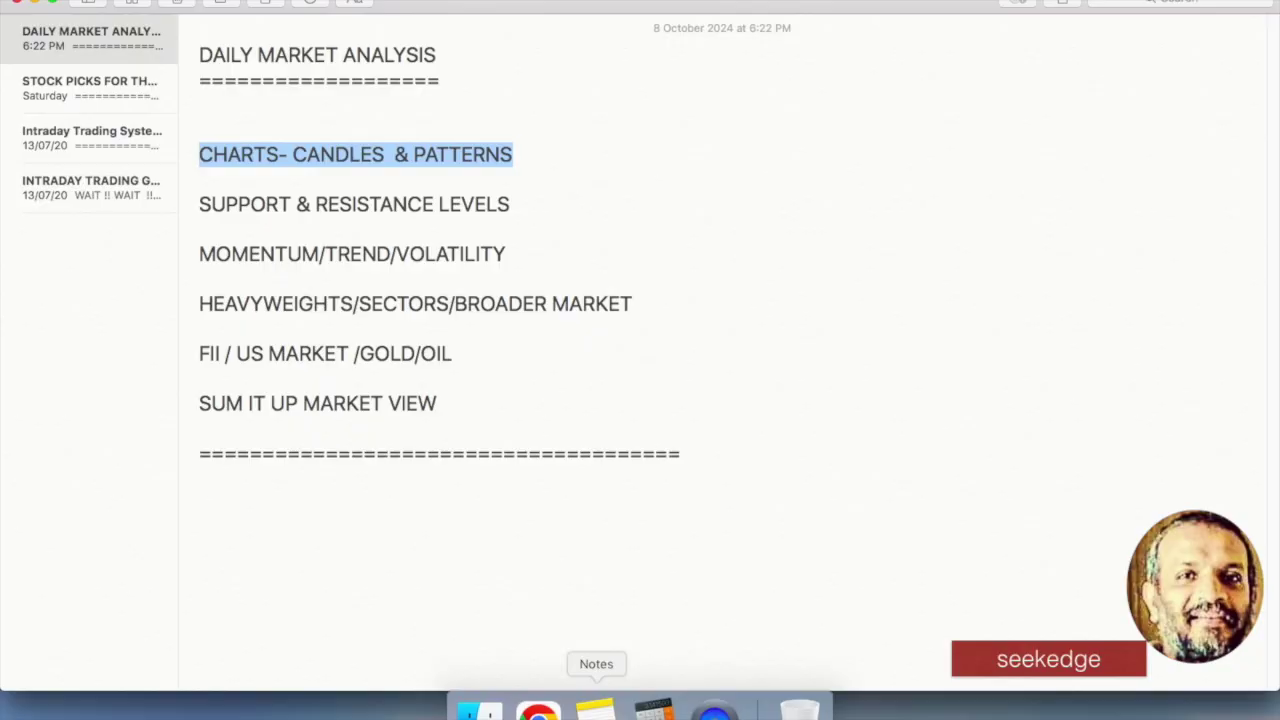
key("super+Tab")
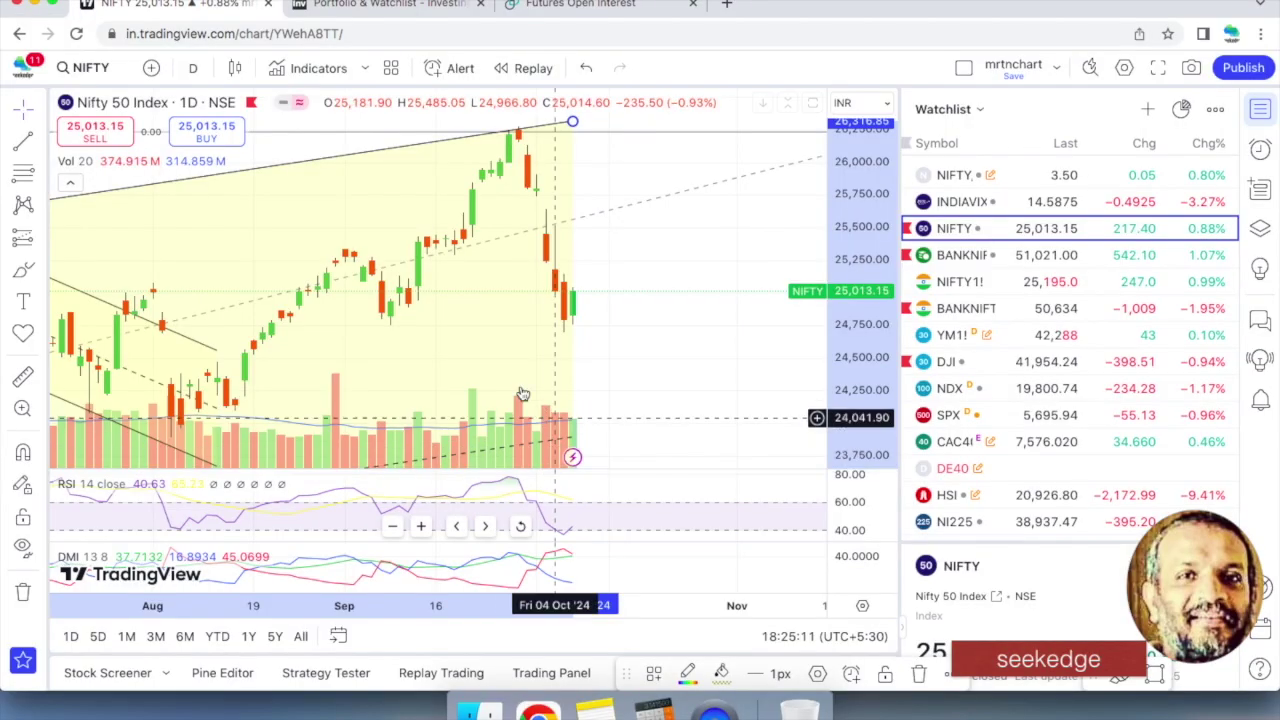
key("super+Tab")
left_click_drag(516, 204, 183, 189)
key("super+Tab")
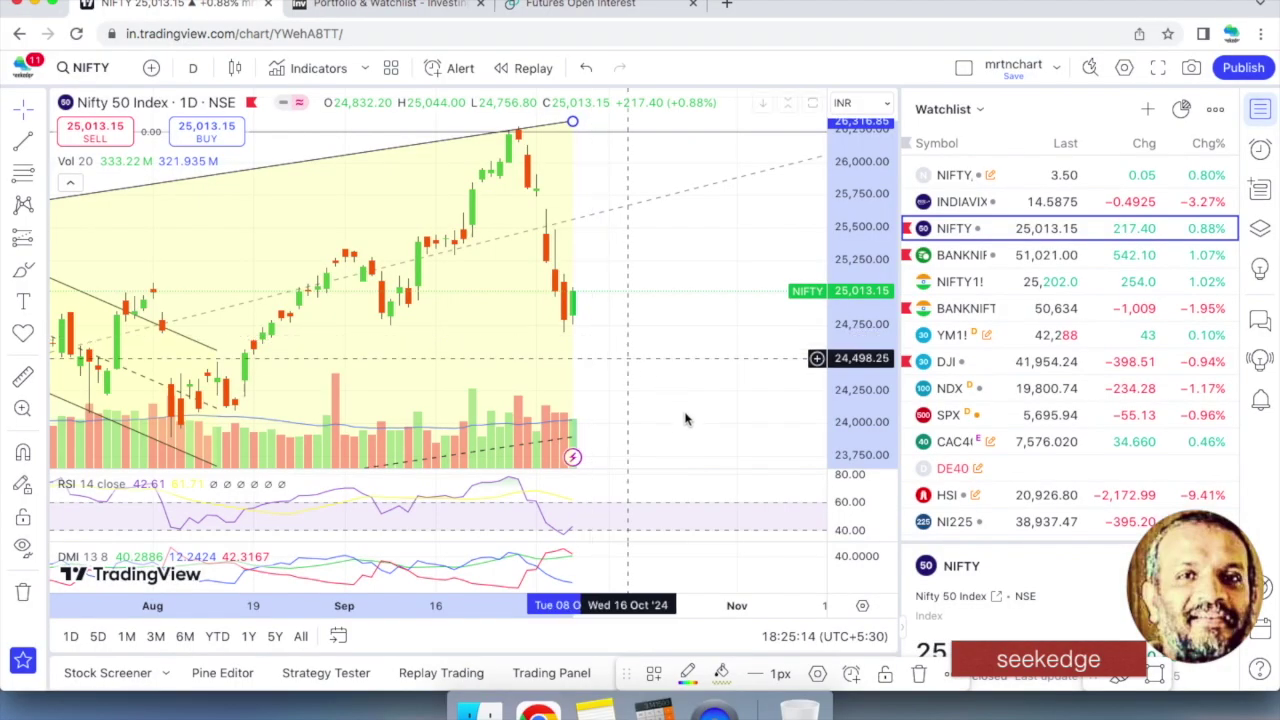
left_click(368, 6)
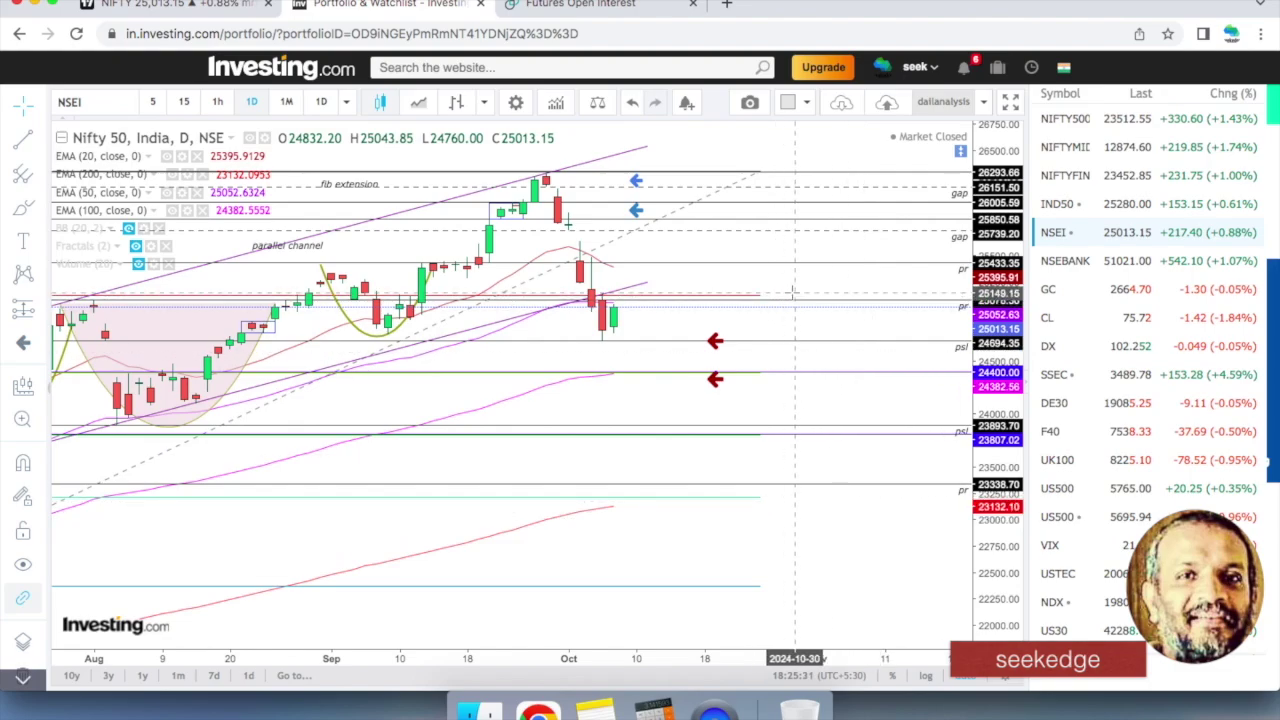
- Zoom the NSEI daily chart out and back in to review its EMAs and Fibonacci levels
scroll(800, 295, "down", 2)
scroll(817, 299, "down", 3)
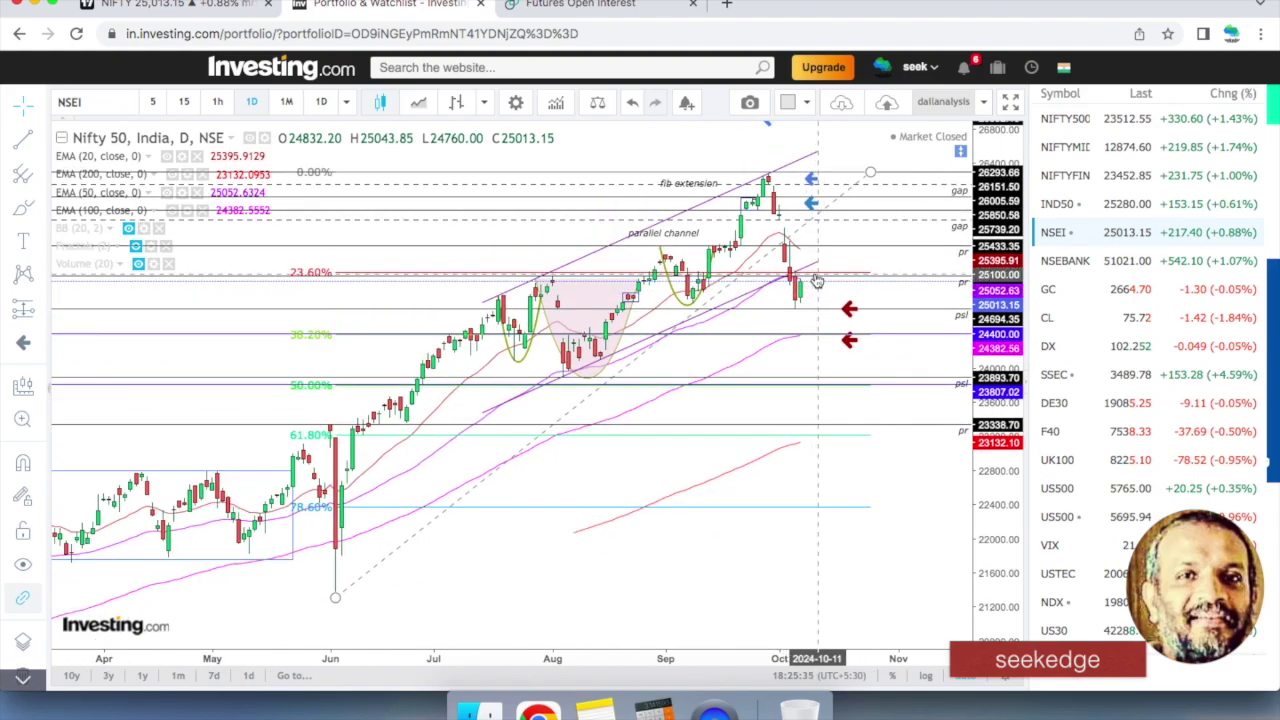
scroll(819, 282, "up", 2)
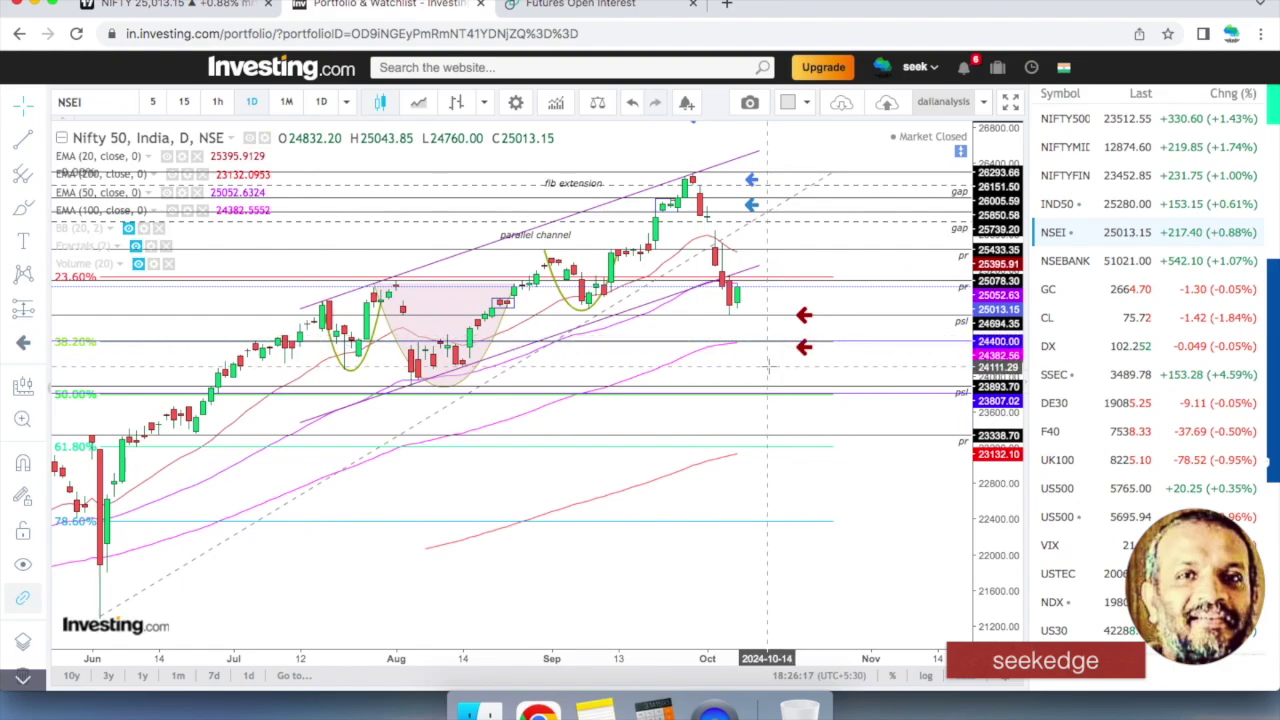
scroll(768, 367, "down", 1)
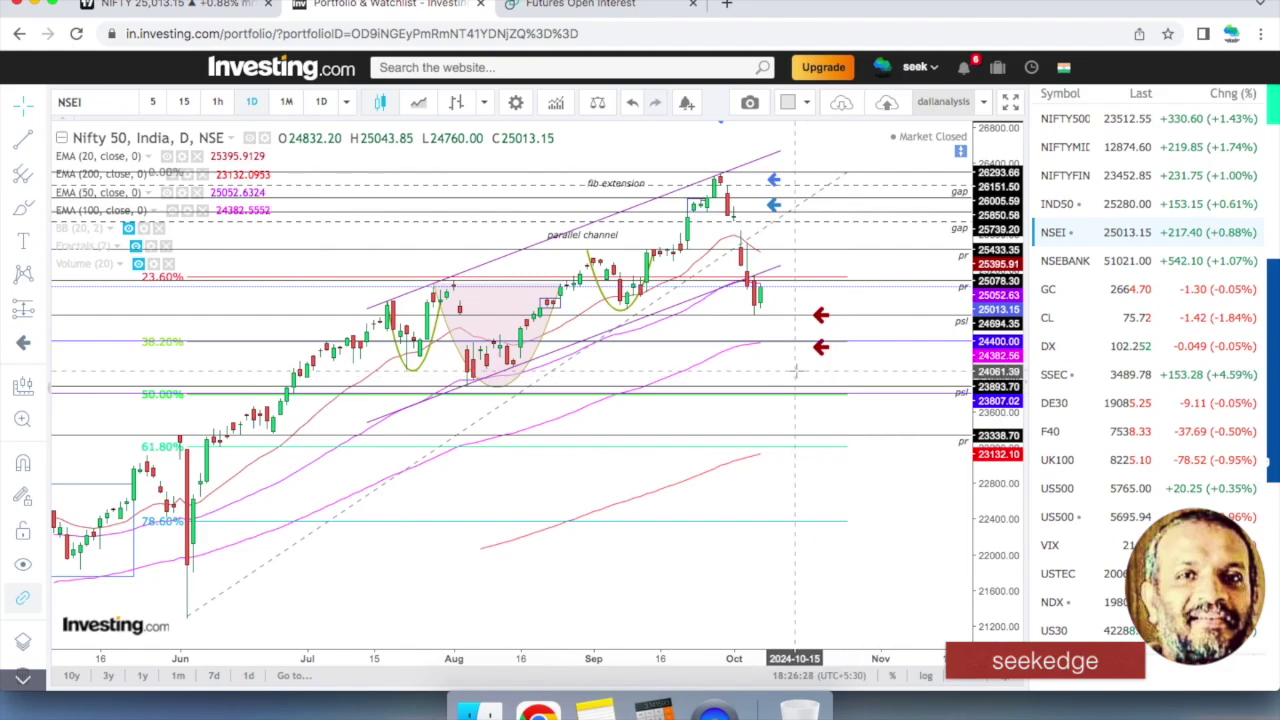
- Open the Bank Nifty daily chart and move its lower support line down to 50369.40
left_click(1062, 261)
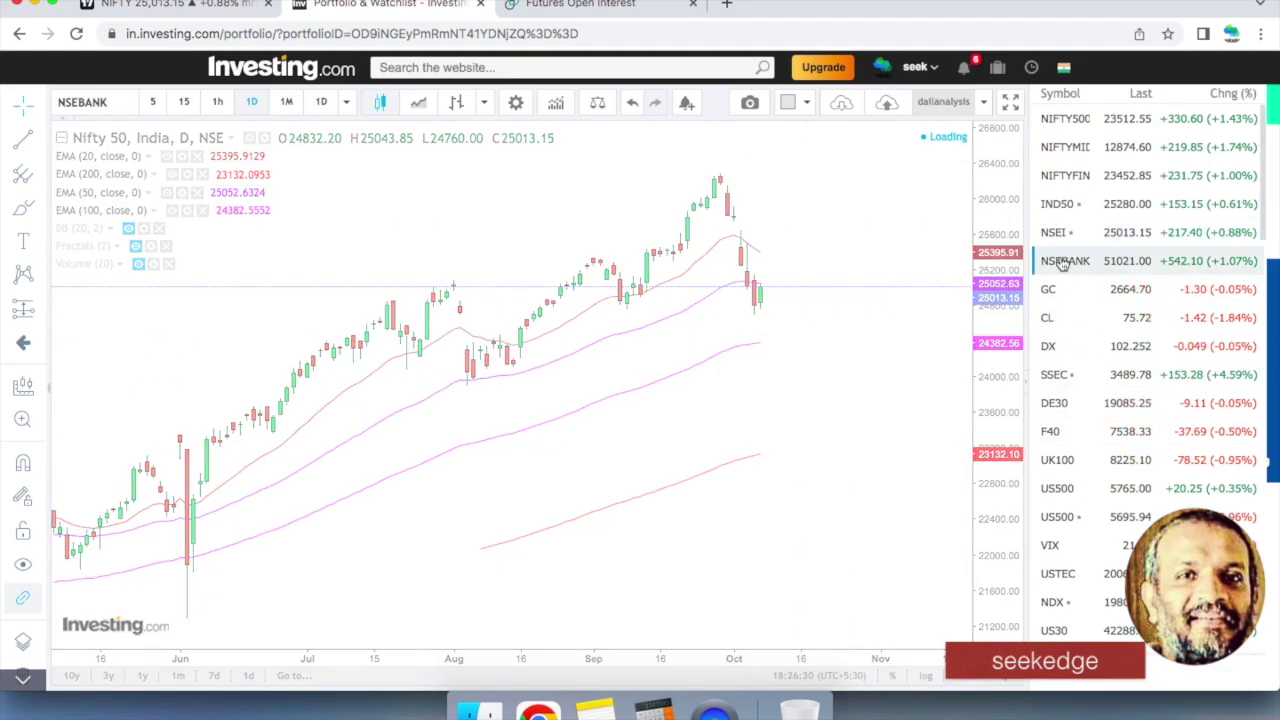
scroll(800, 395, "up", 3)
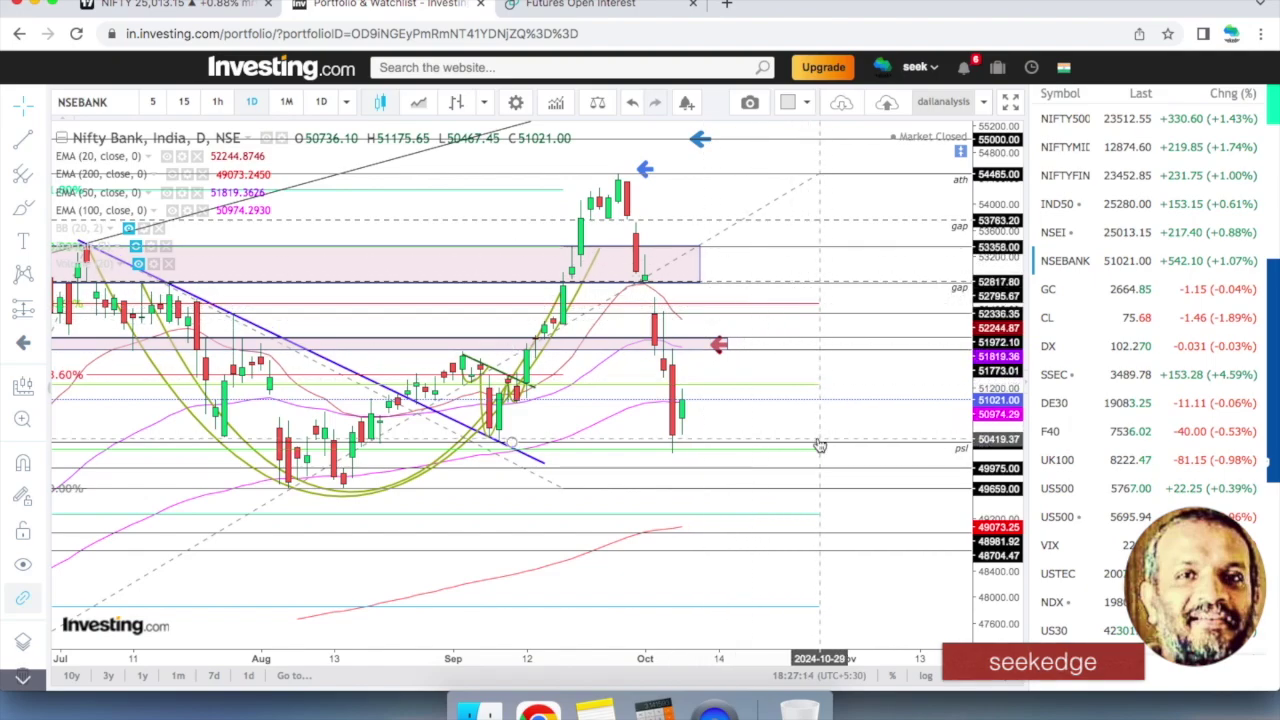
left_click_drag(820, 447, 820, 452)
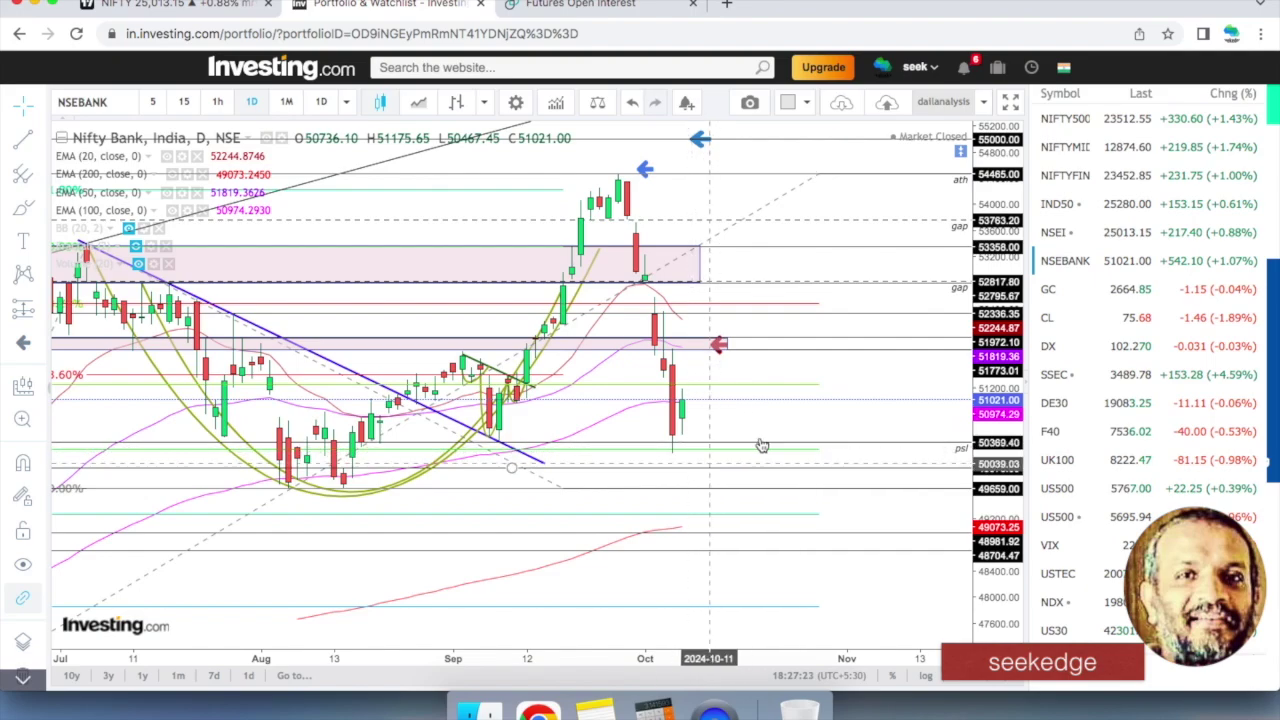
scroll(742, 451, "down", 1)
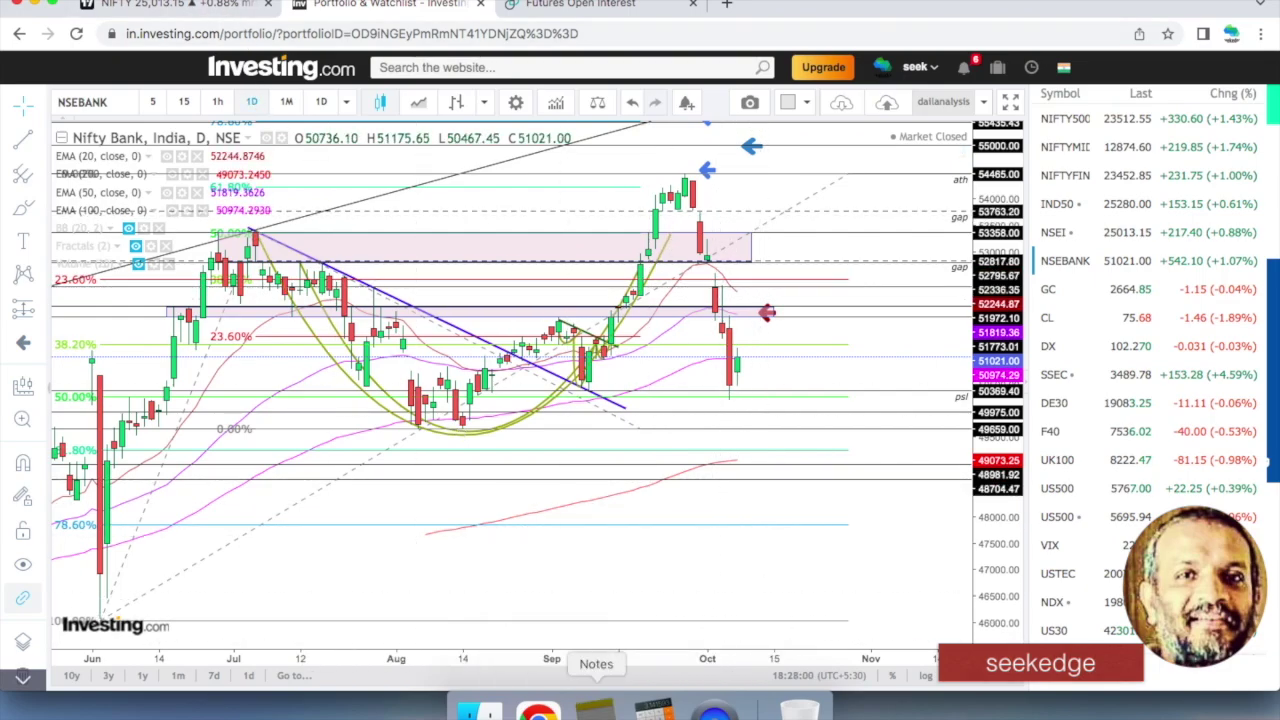
left_click(595, 710)
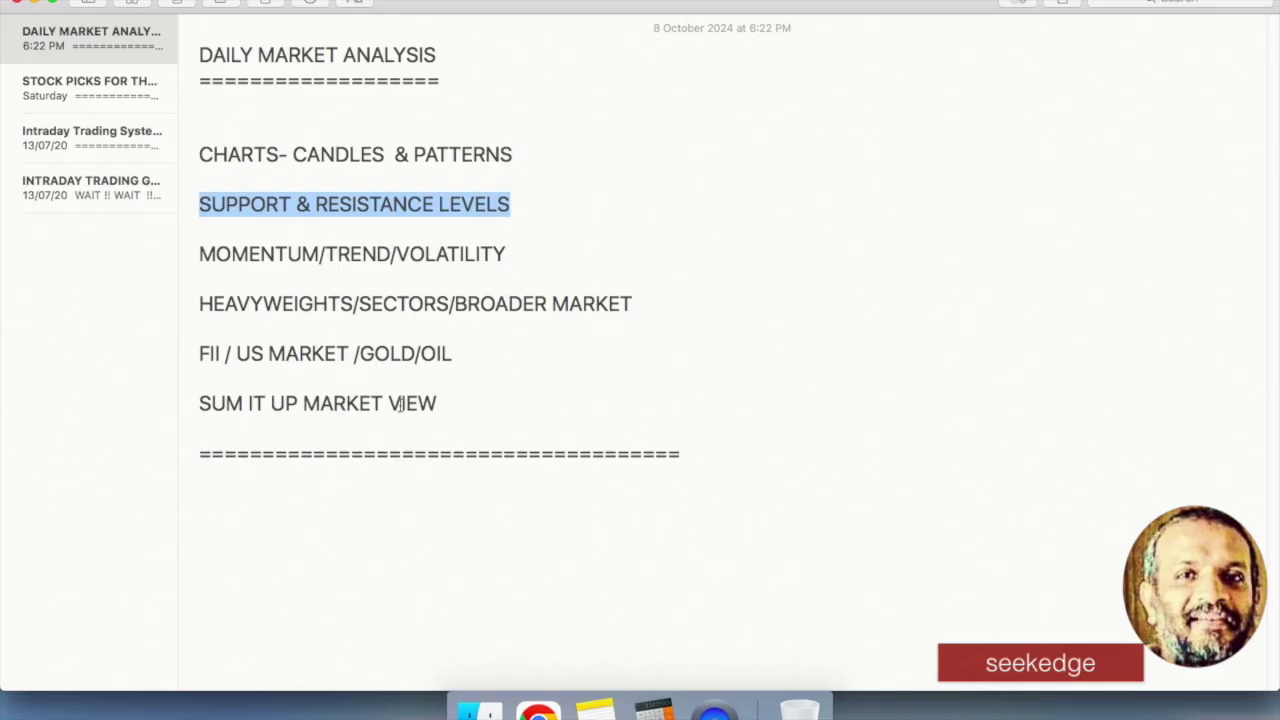
- Start a new OI line under MOMENTUM/TREND/VOLATILITY in the note, then return to the Nifty Bank chart
left_click(399, 236)
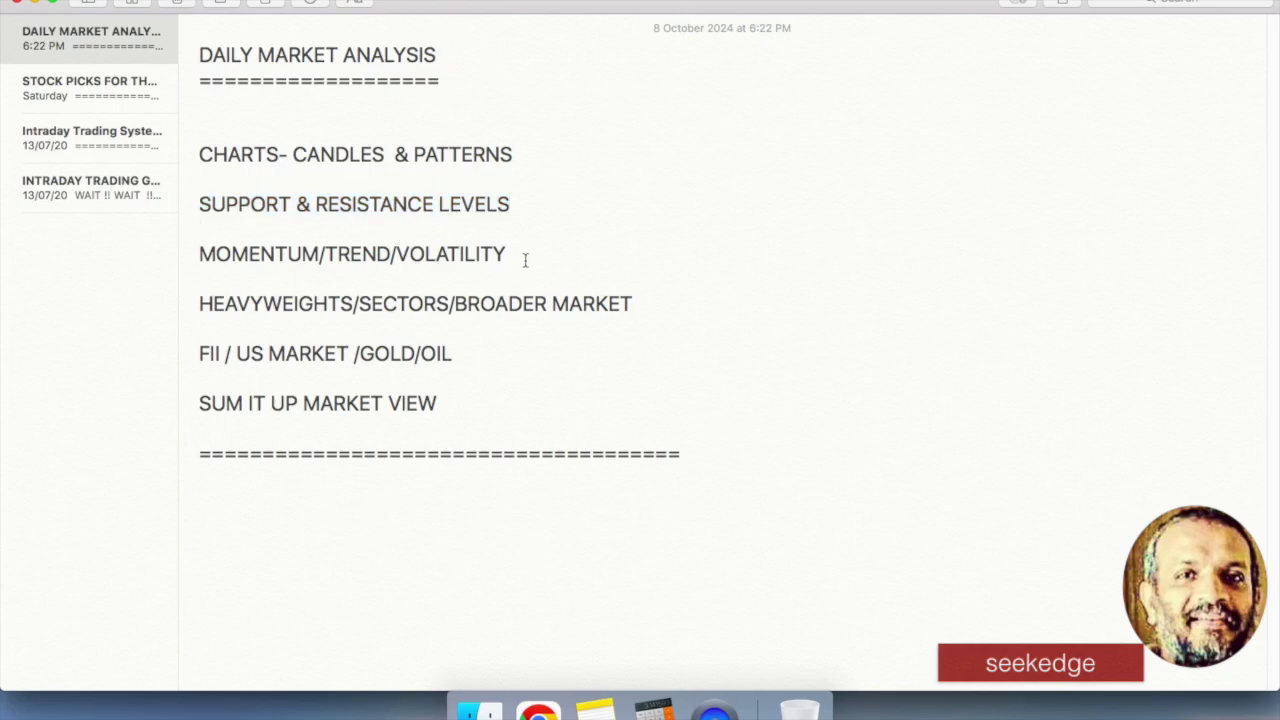
left_click(525, 259)
key("Return")
key("Return")
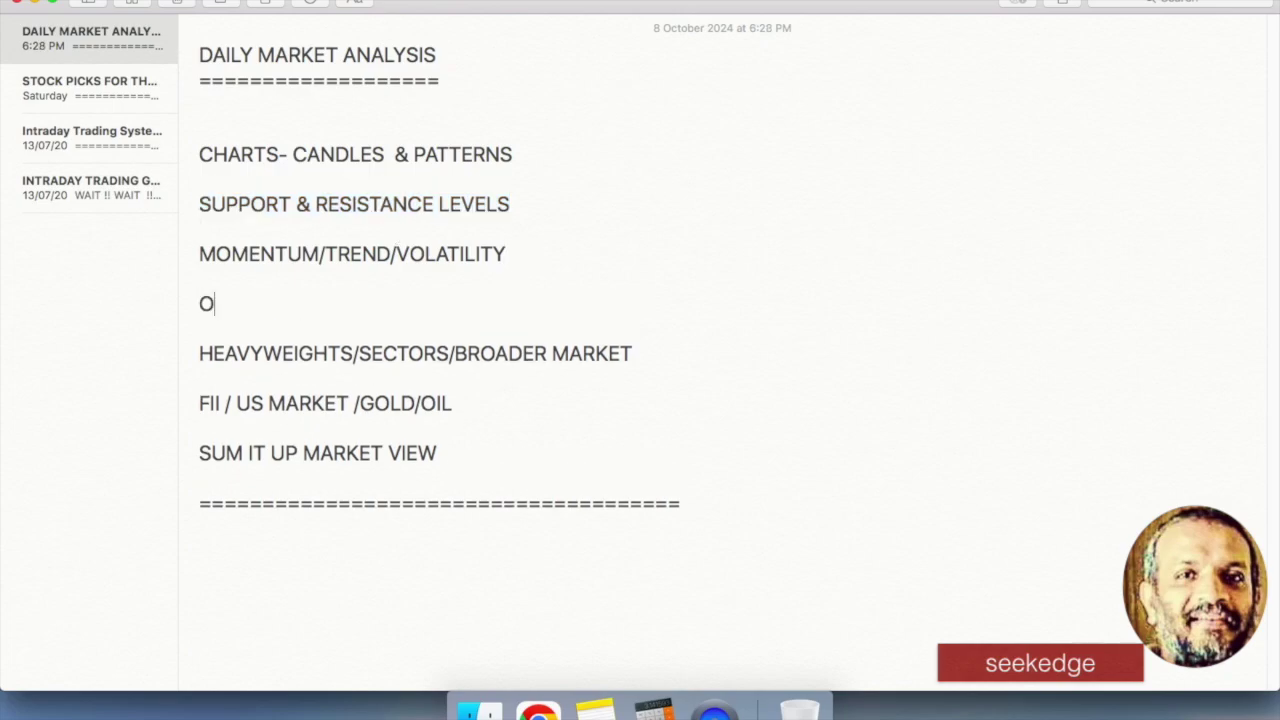
key("super+Tab")
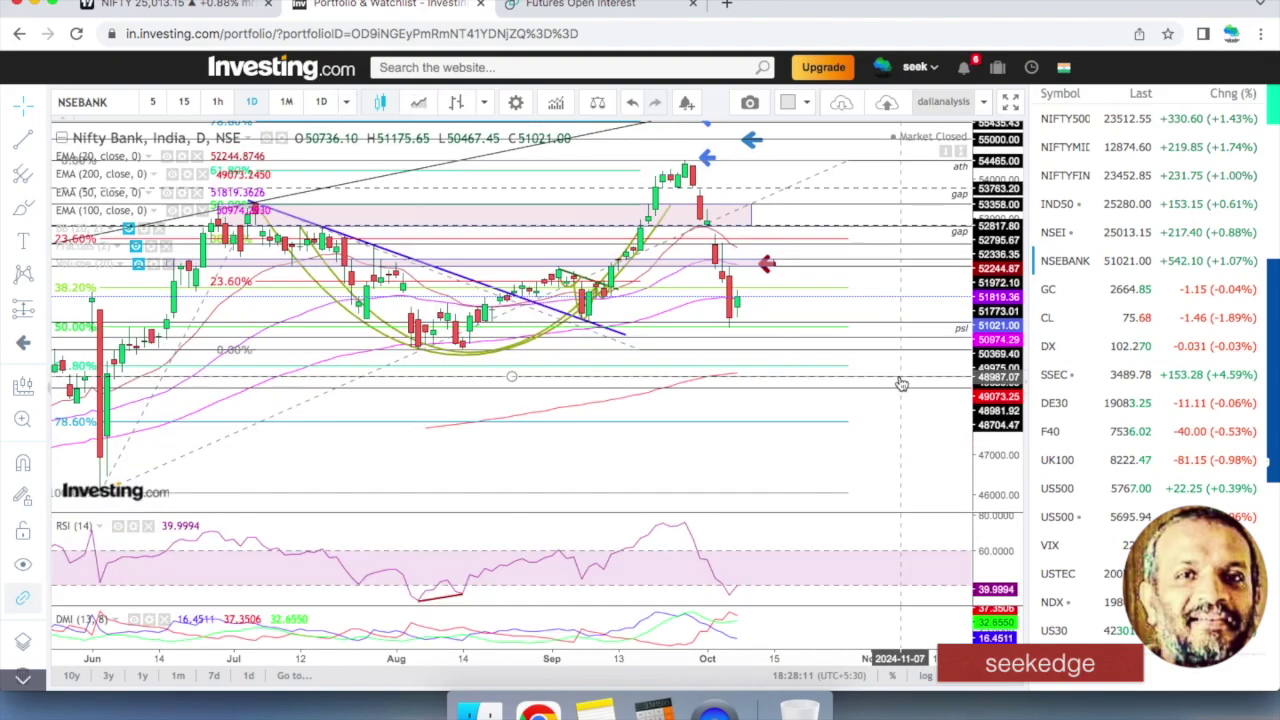
- Switch the Investing.com chart from Nifty Bank to Nifty 50, enlarging then restoring the DMI pane
left_click(960, 622)
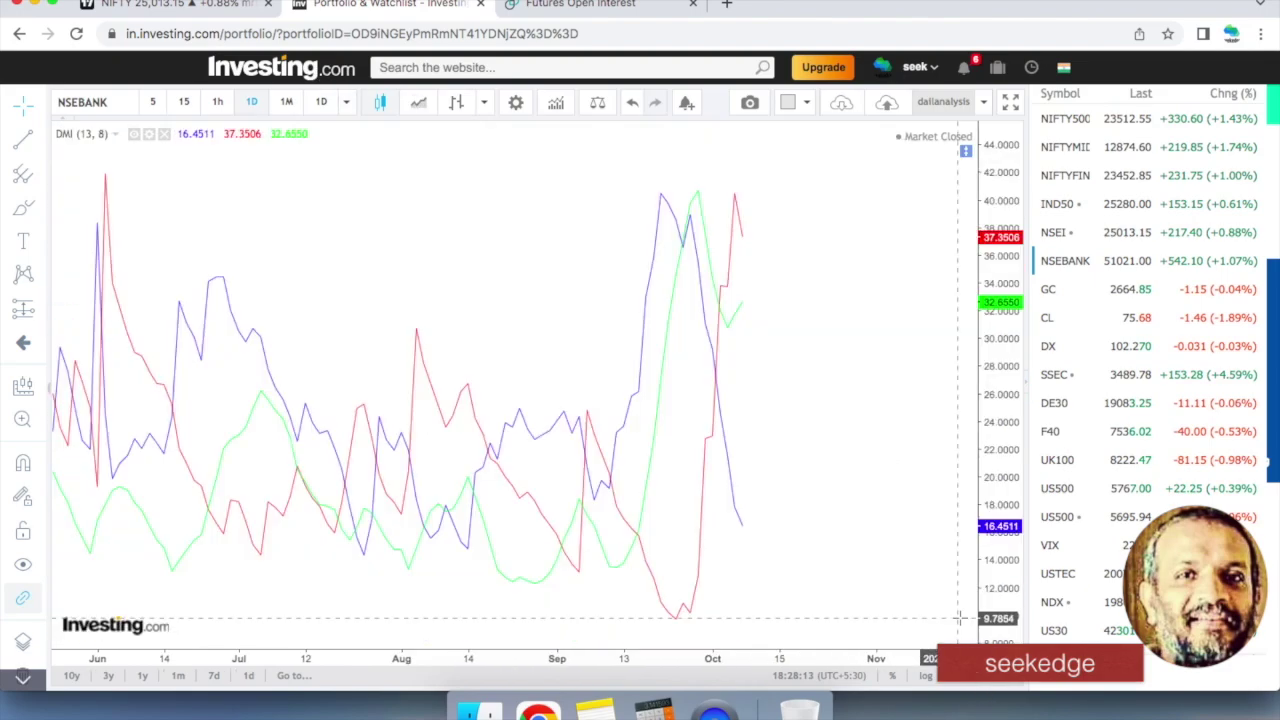
left_click(1078, 233)
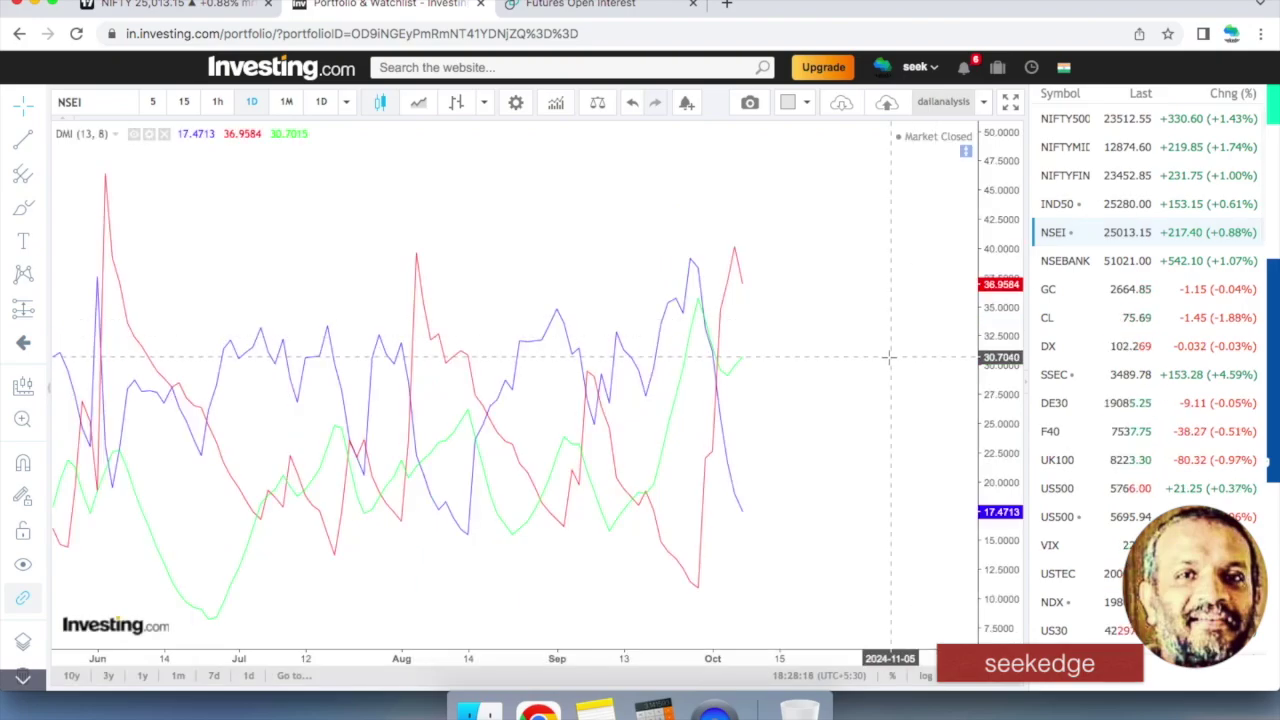
left_click(968, 153)
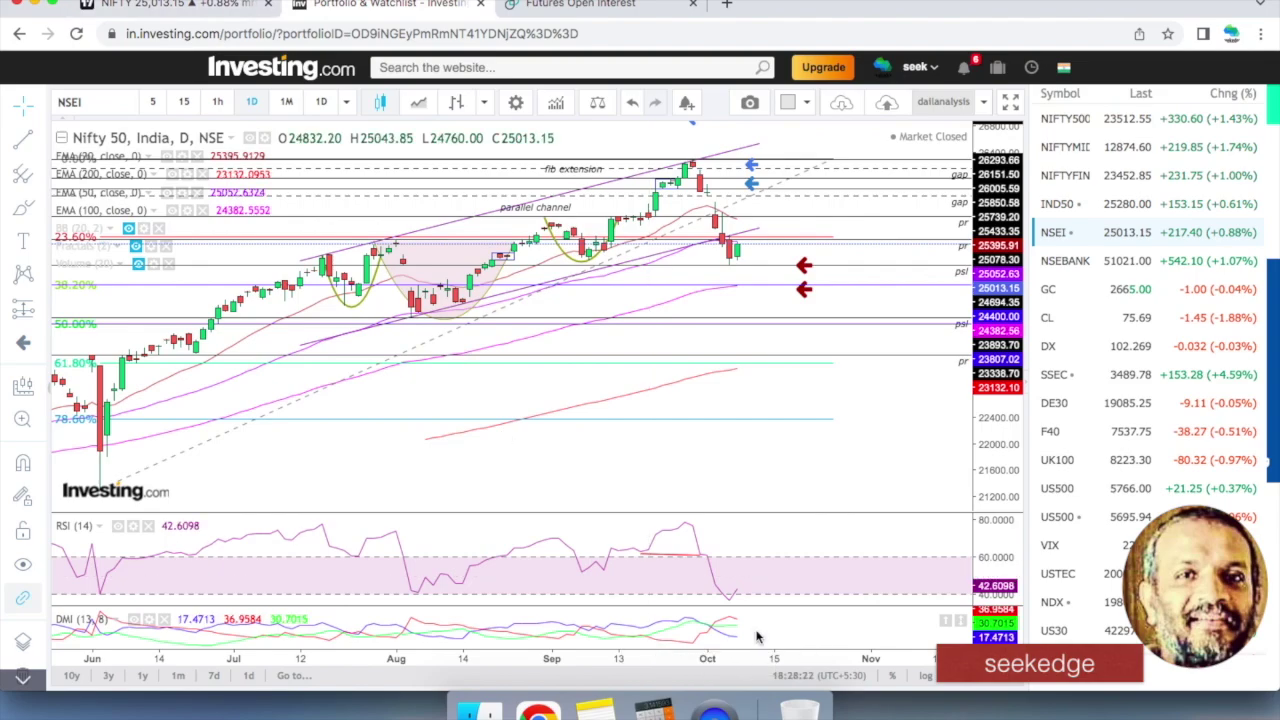
- Highlight VOLATILITY in the outline, then move on to the TradingView NIFTY chart
left_click(595, 710)
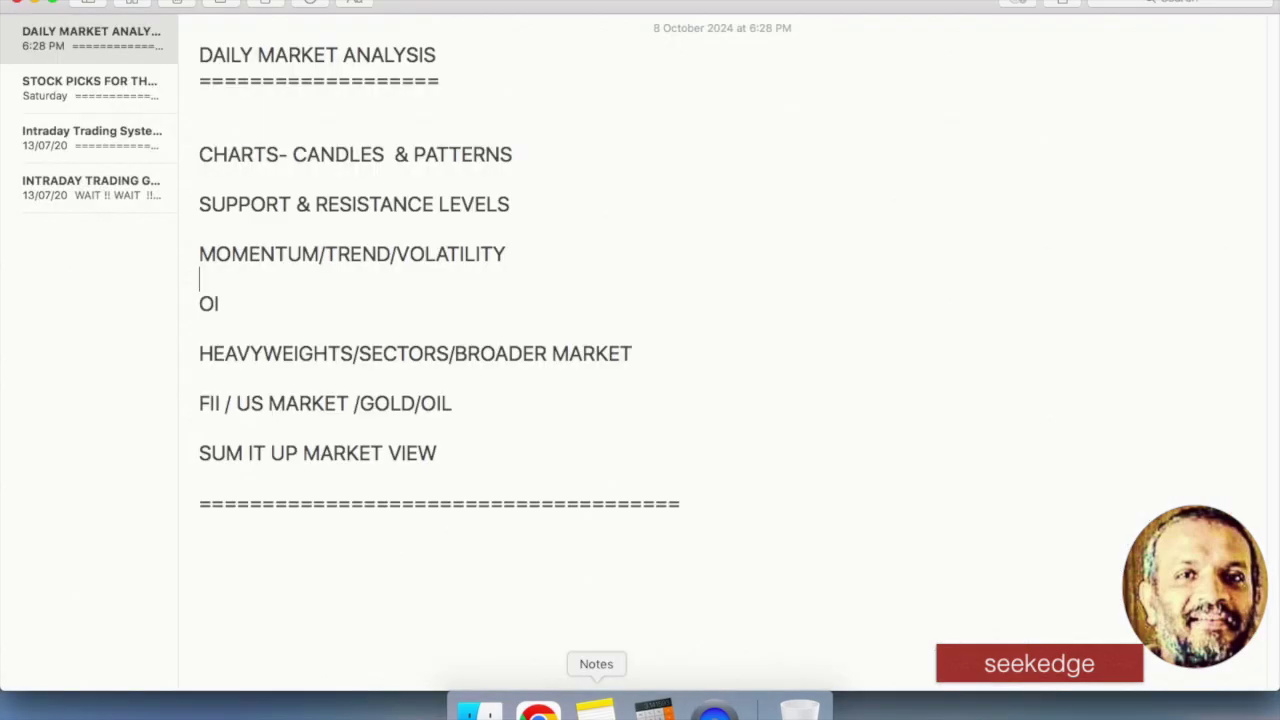
double_click(466, 252)
key("super+Tab")
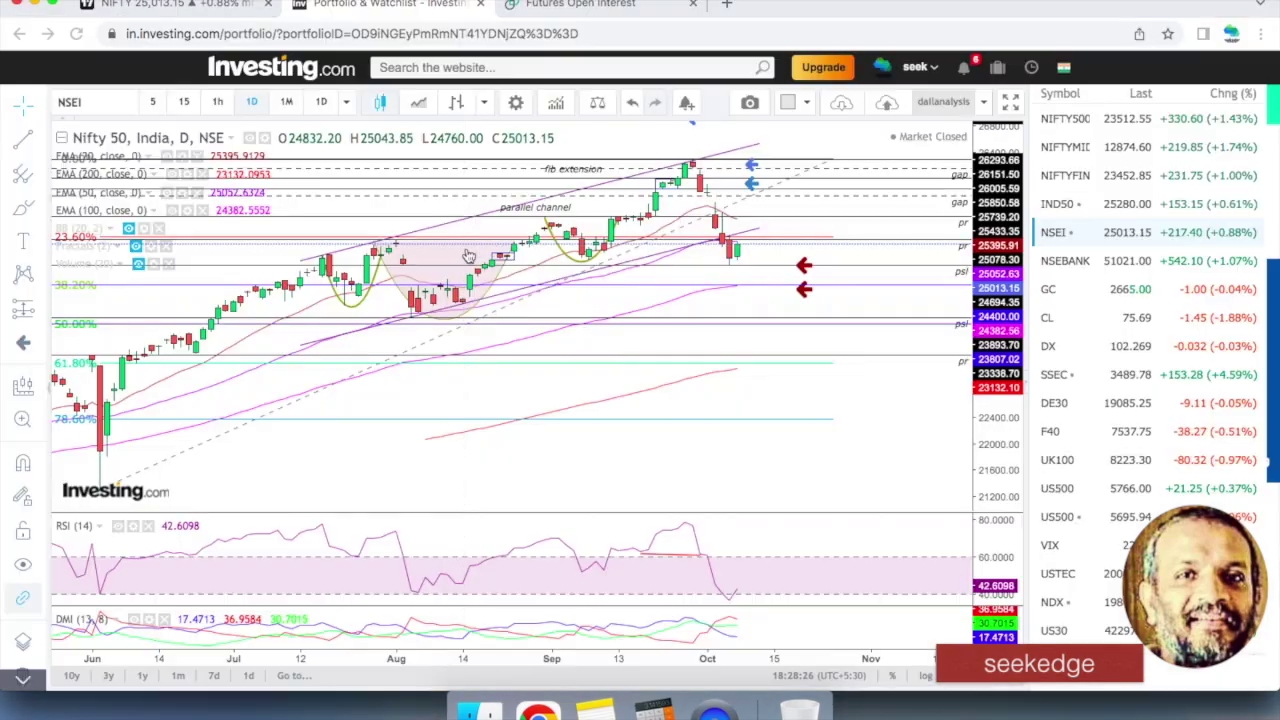
left_click(221, 12)
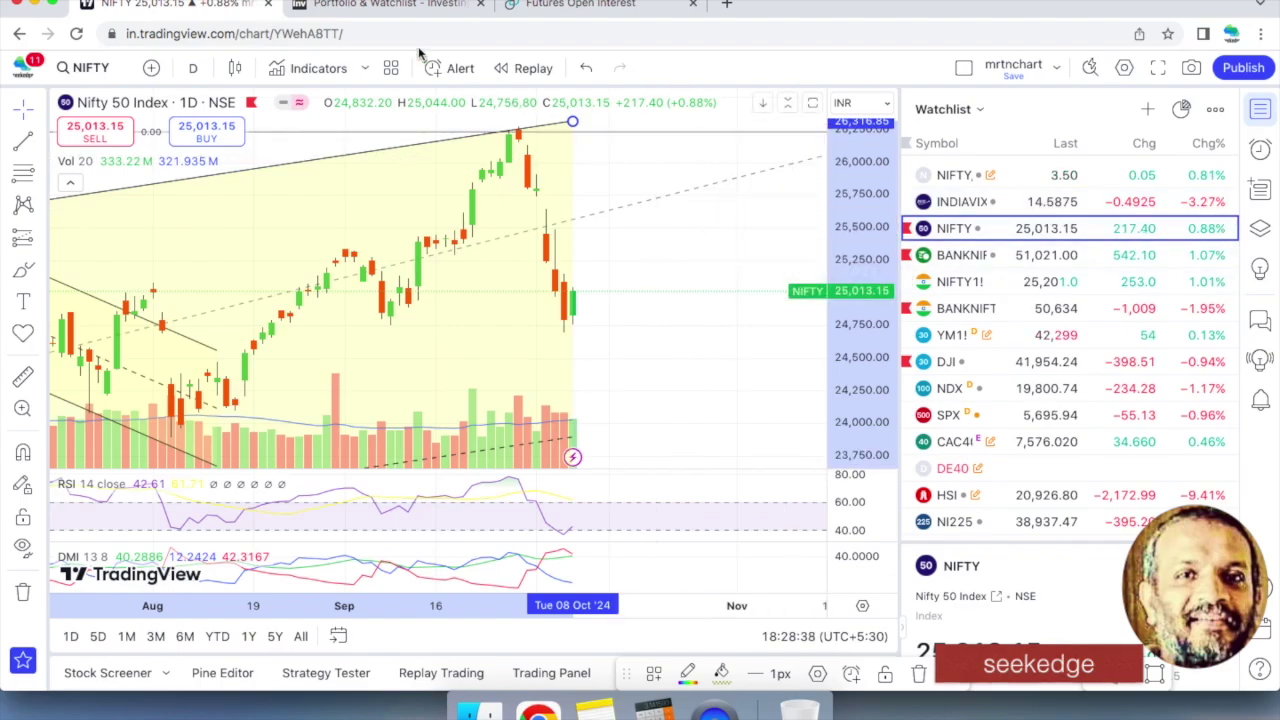
- Recheck the Investing.com Nifty 50 chart by zooming and panning, then return to TradingView
left_click(380, 5)
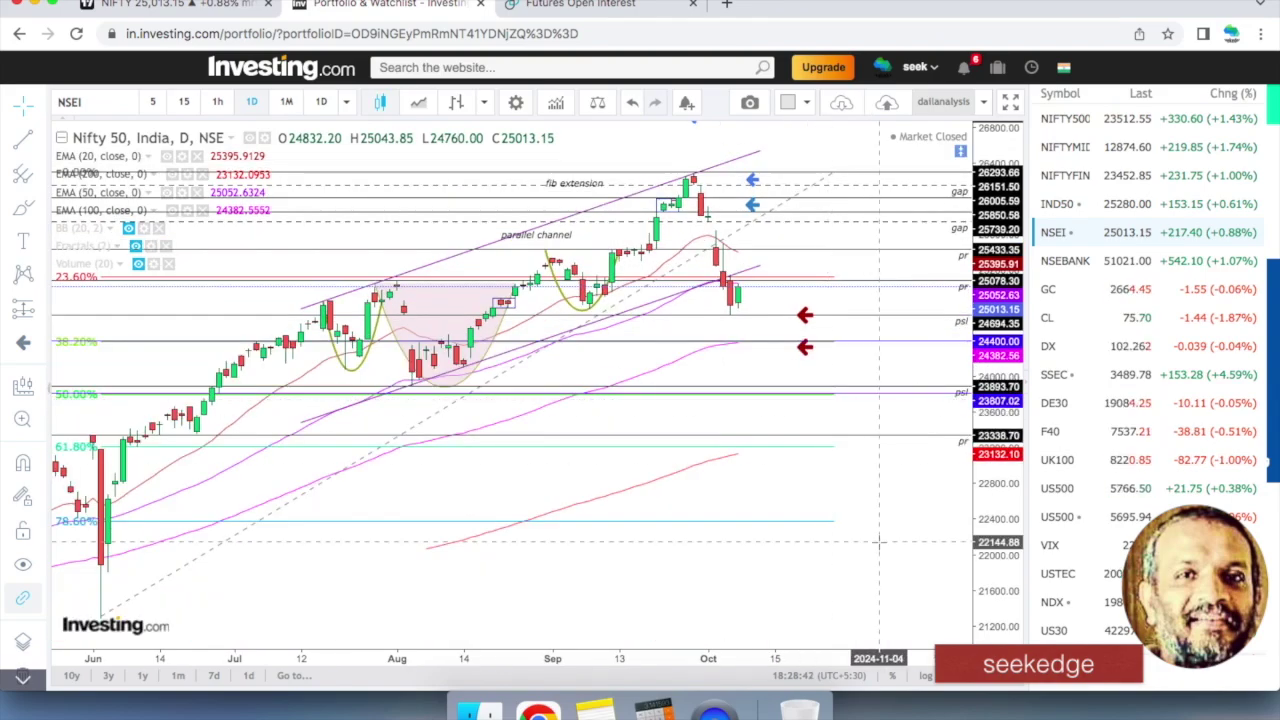
scroll(879, 541, "down", 3)
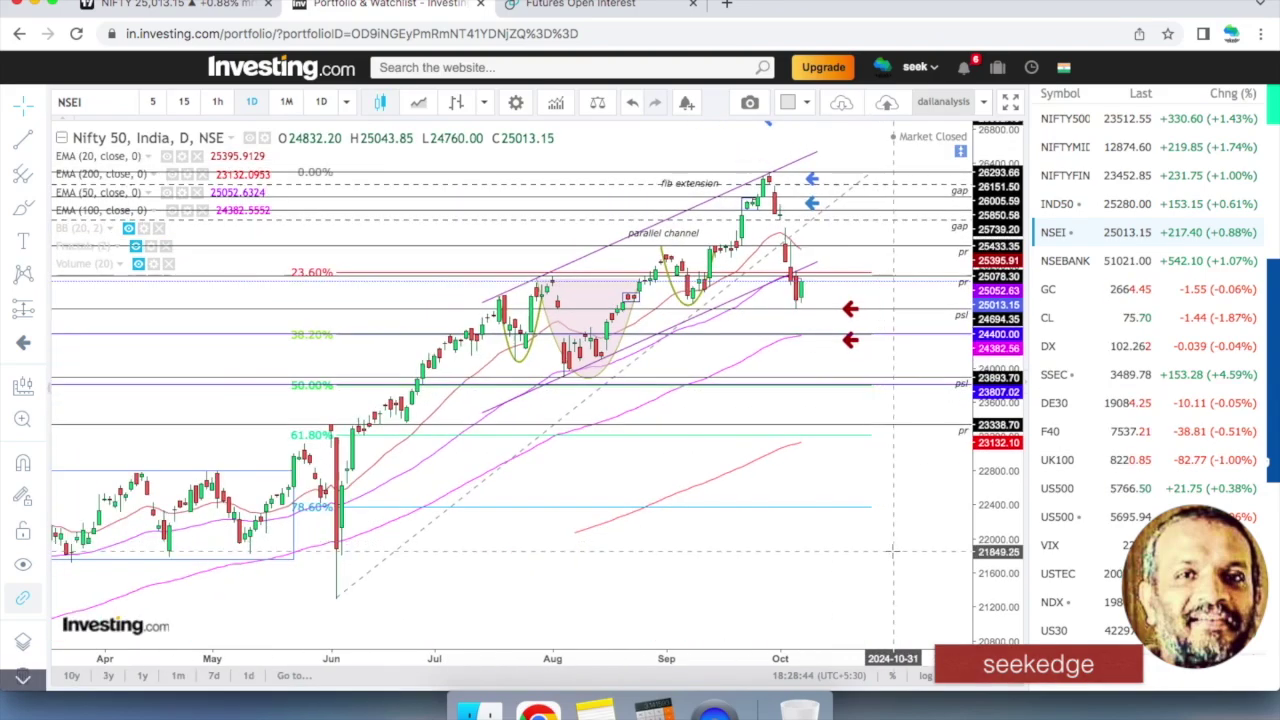
scroll(832, 568, "right", 2)
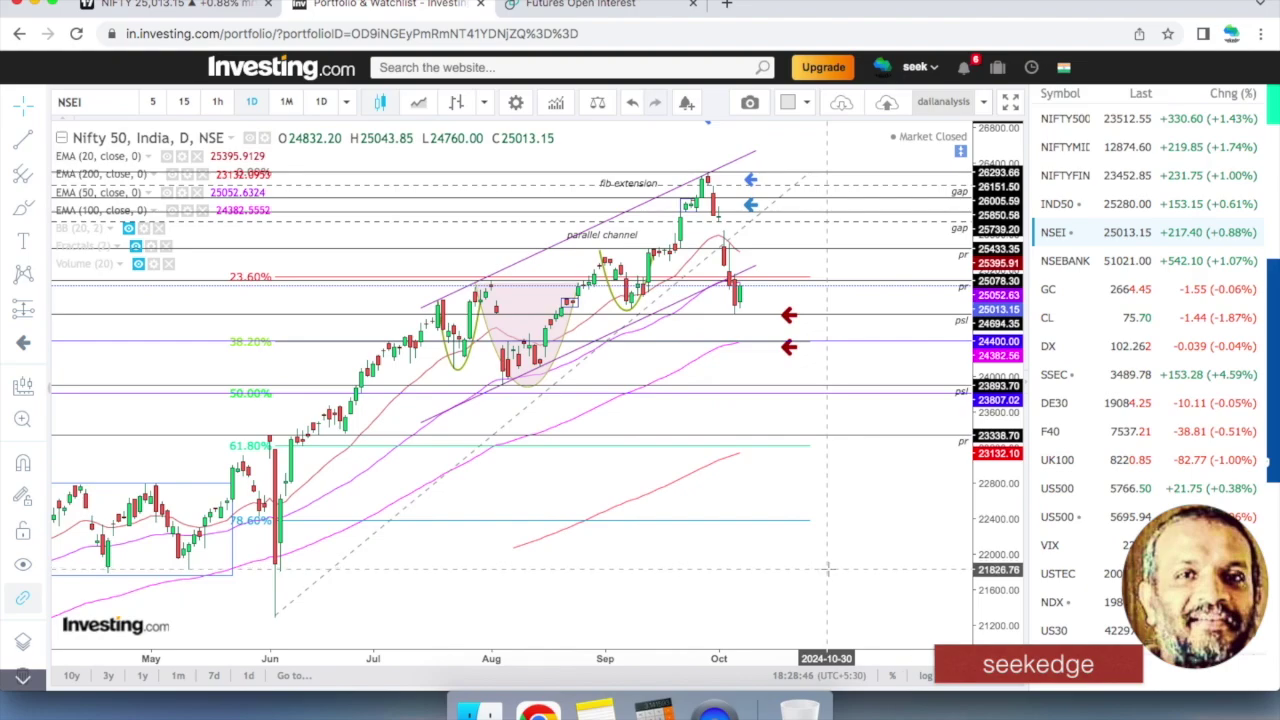
scroll(744, 372, "up", 1)
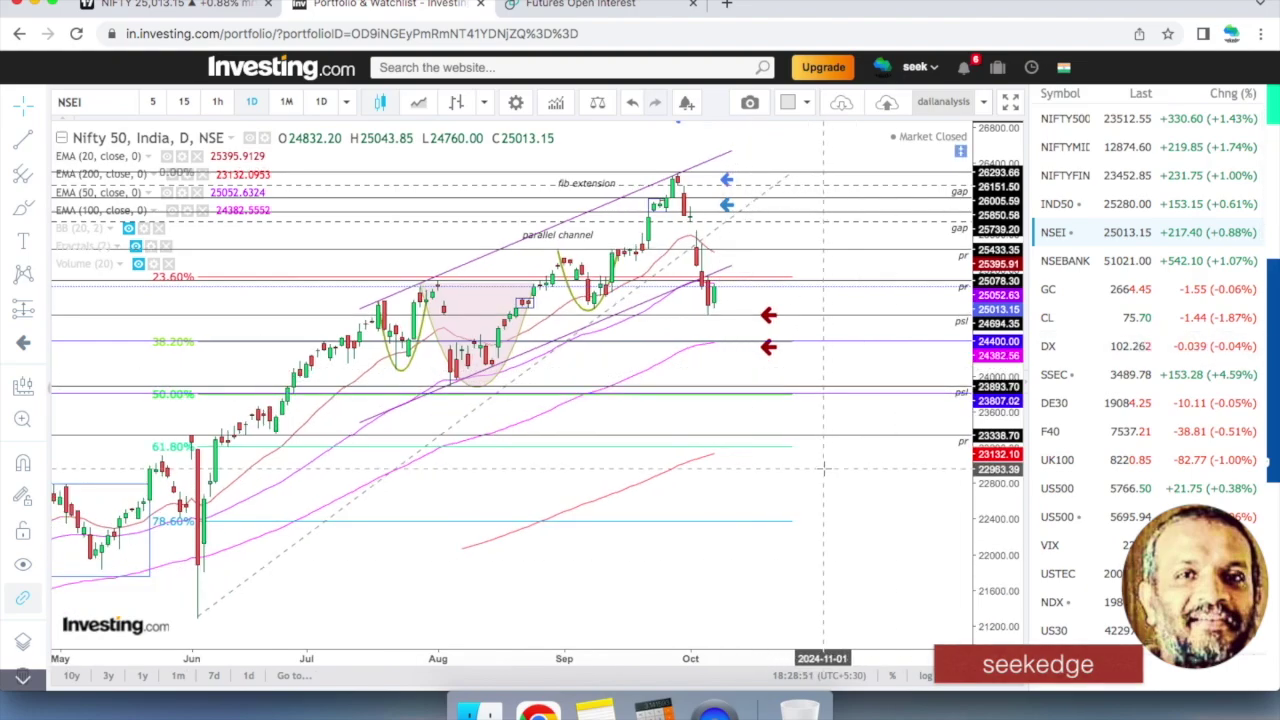
left_click(198, 10)
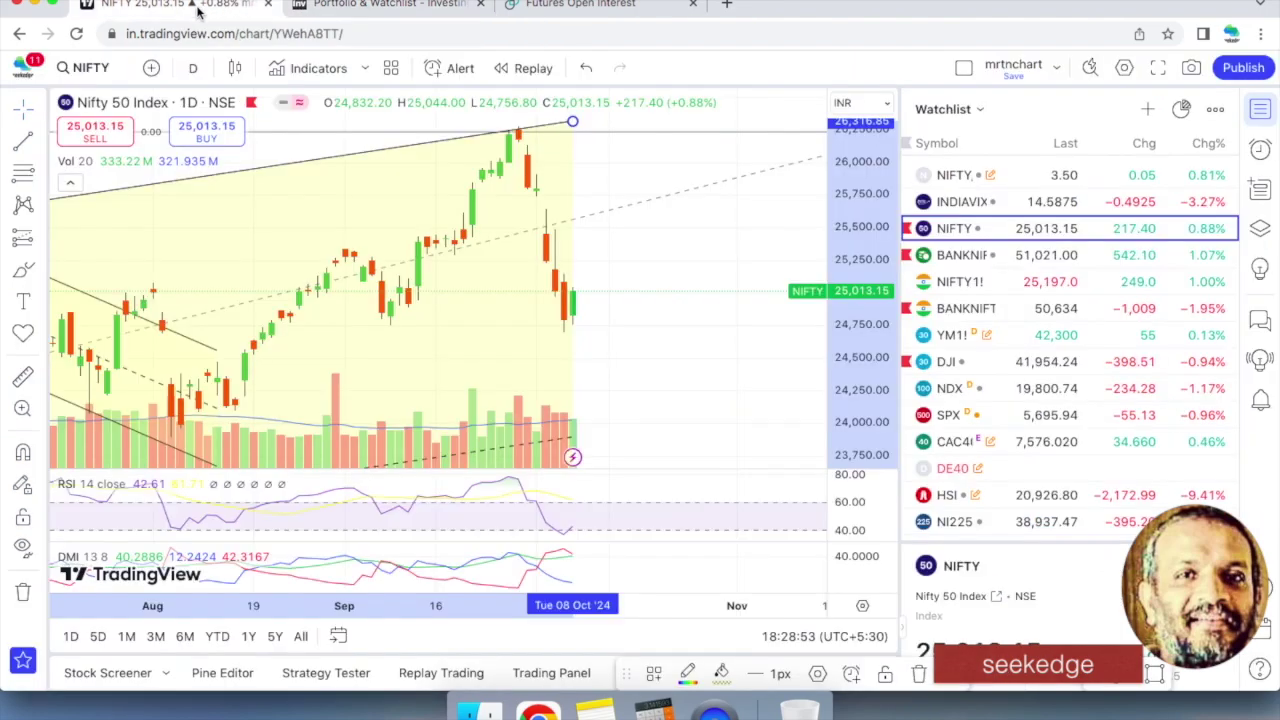
- Go back from the analysis note to the browser's Futures Open Interest page
left_click(595, 708)
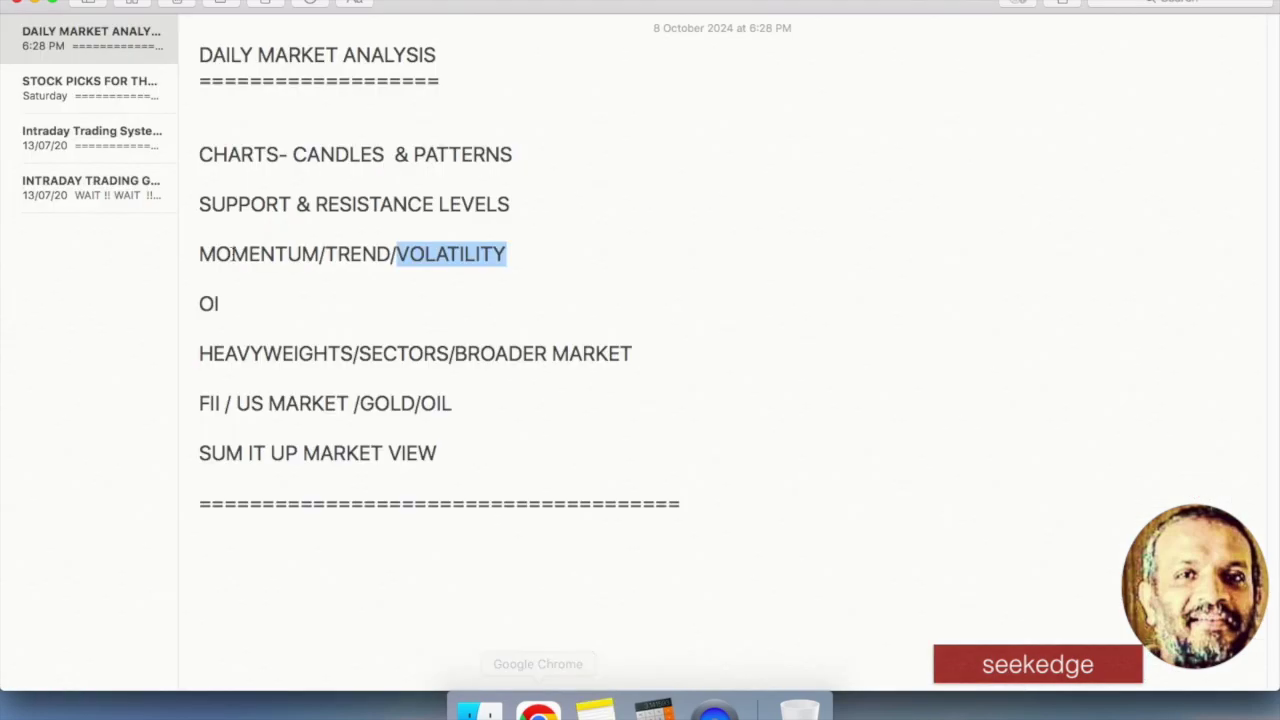
key("super+Tab")
left_click(578, 5)
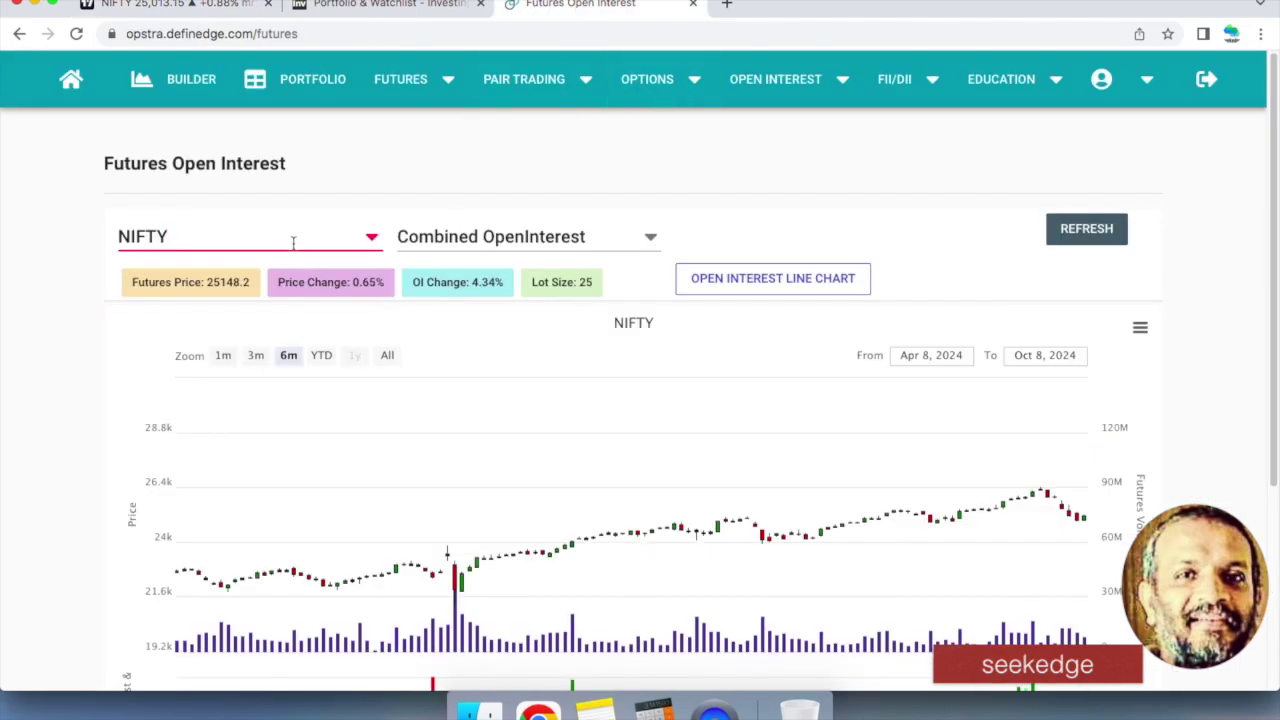
scroll(908, 423, "down", 3)
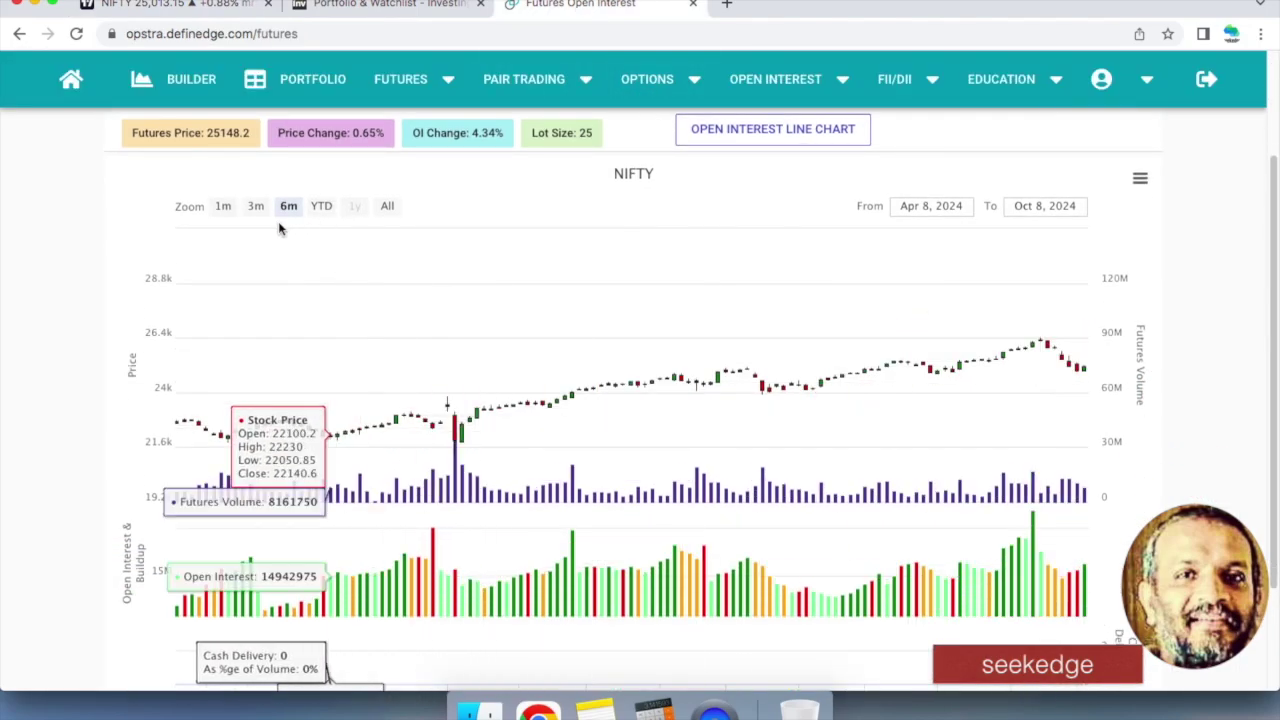
scroll(278, 228, "up", 3)
- Review BANKNIFTY futures open interest, then bring up NIFTY's 10OCT2024 option OI chart
left_click(245, 240)
left_click(270, 320)
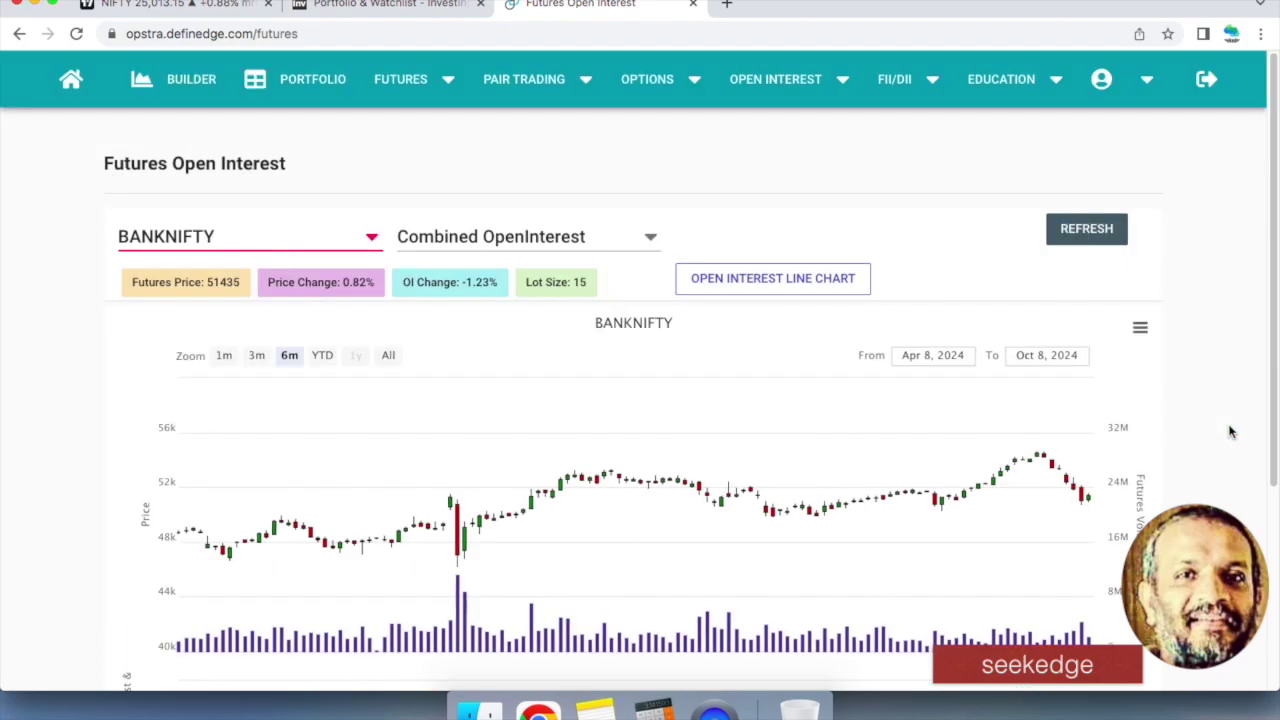
scroll(1180, 470, "down", 5)
scroll(1125, 510, "up", 5)
mouse_move(808, 92)
left_click(812, 135)
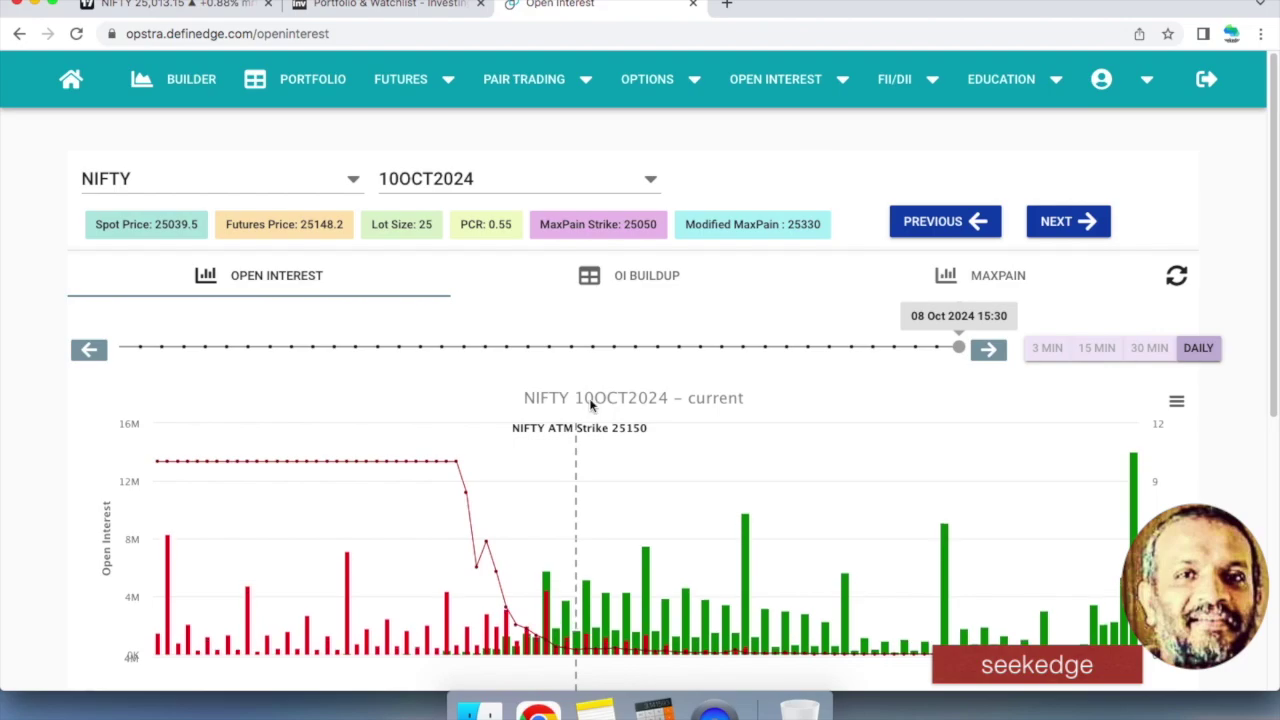
- Switch the Opstra OI chart to BANKNIFTY 09OCT2024 (PCR 0.67, MaxPain 51000), then return to TradingView
scroll(750, 455, "down", 1)
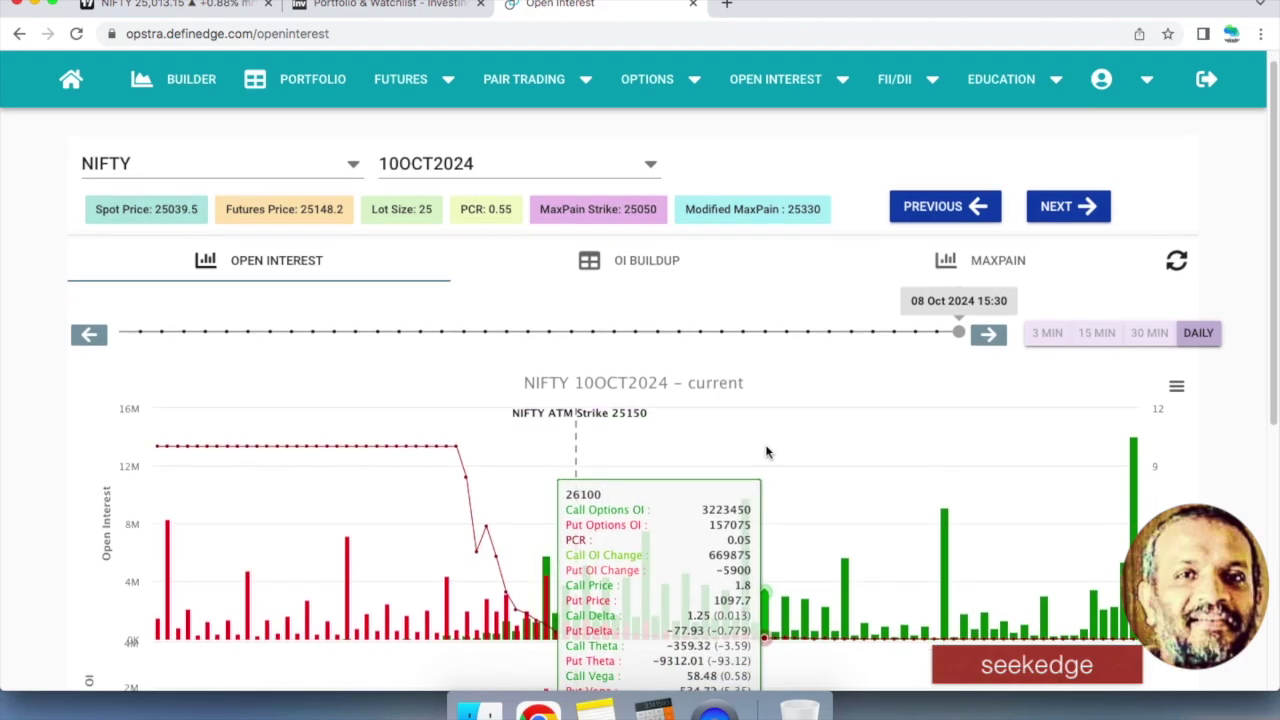
left_click(211, 153)
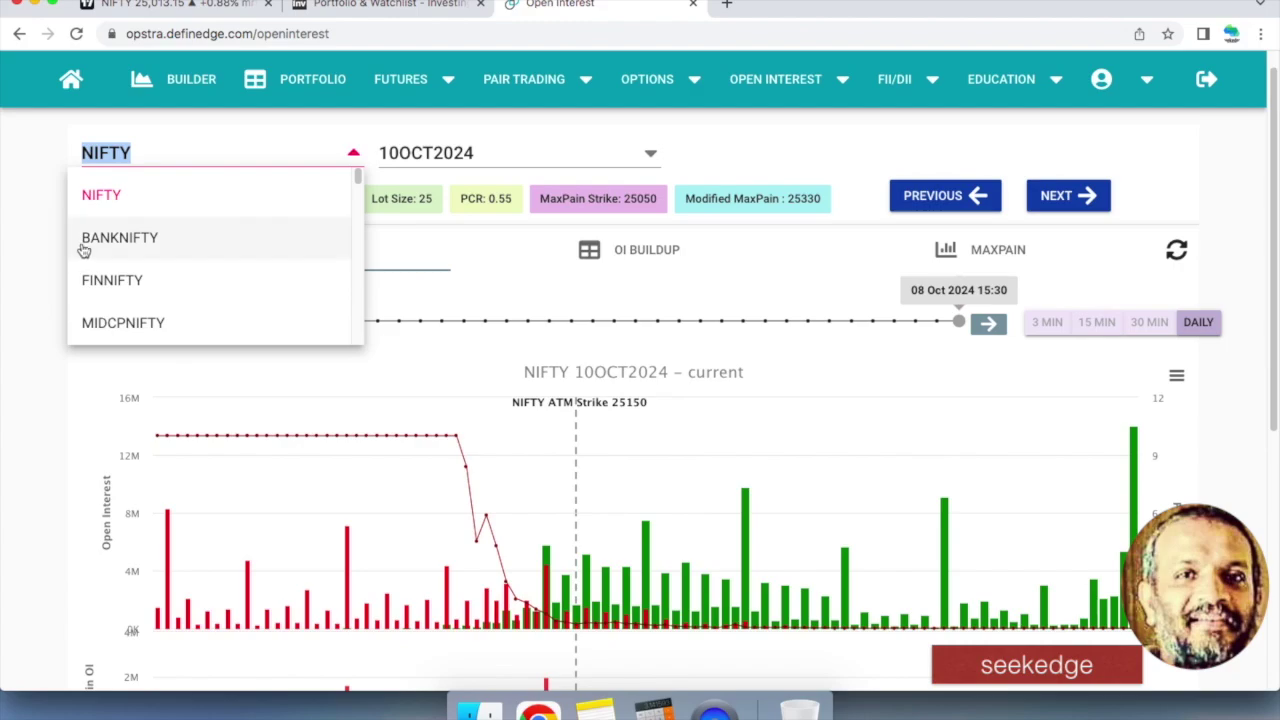
left_click(114, 240)
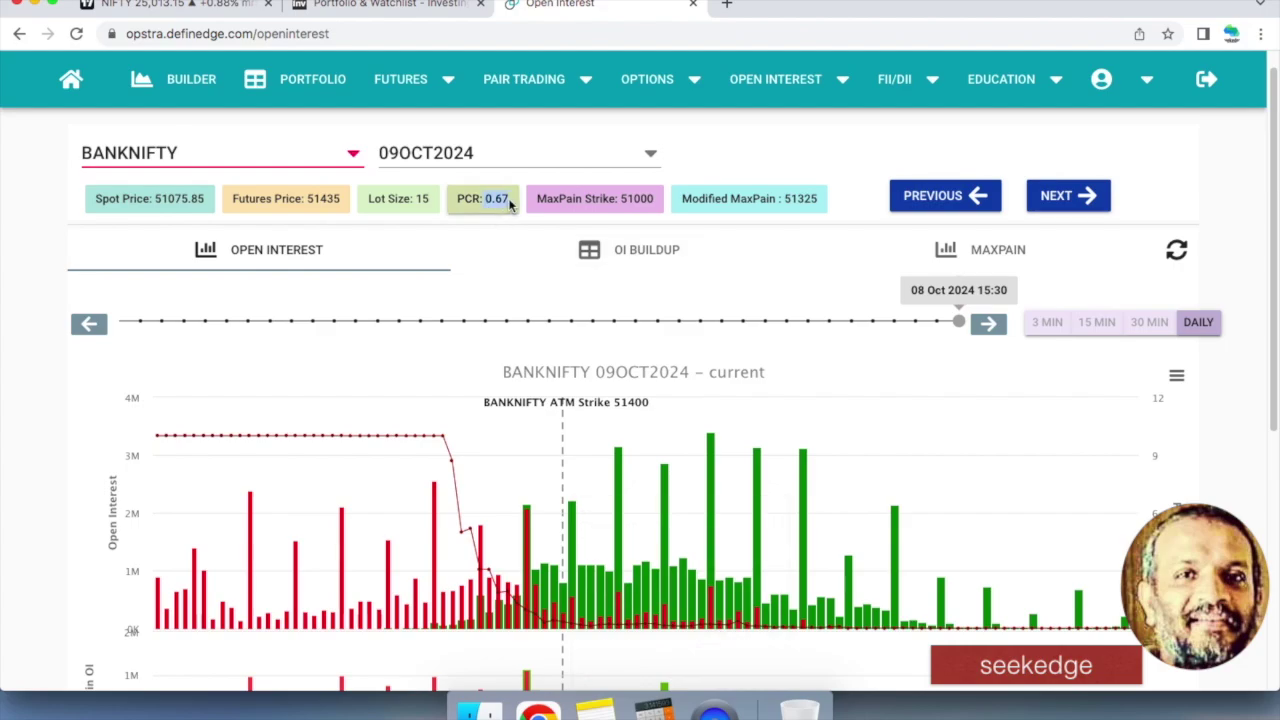
left_click(181, 8)
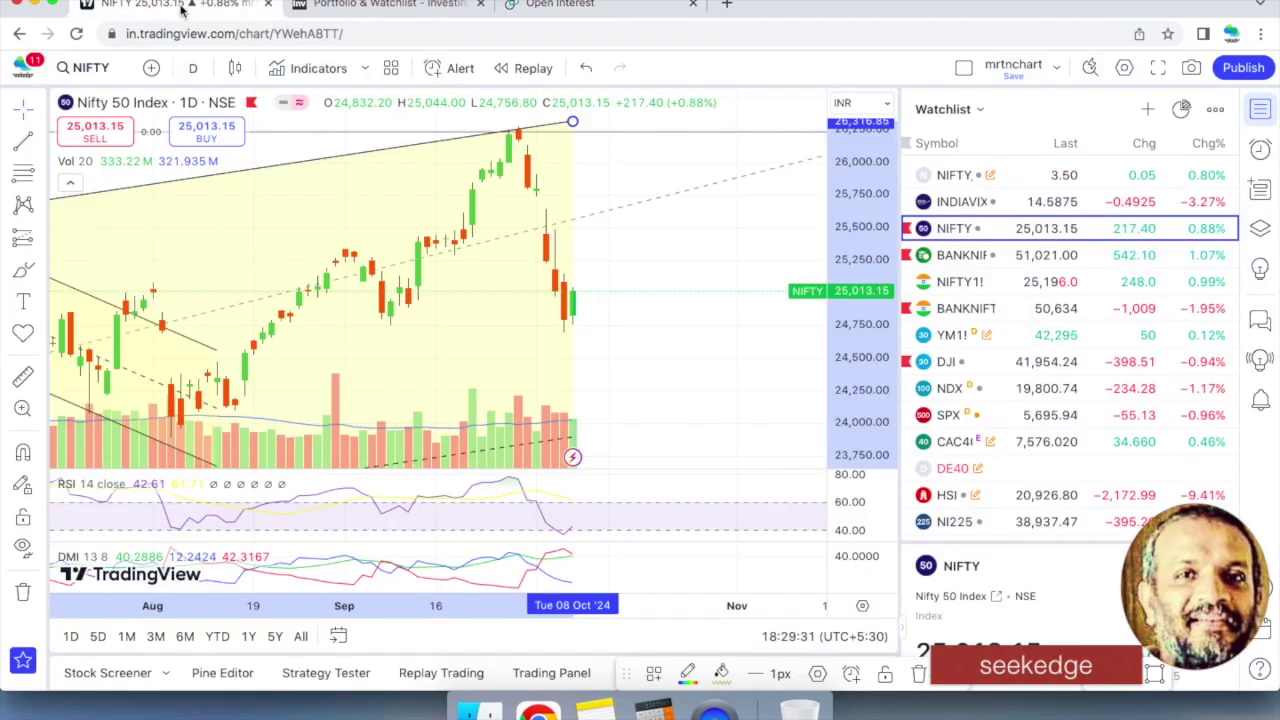
left_click(327, 8)
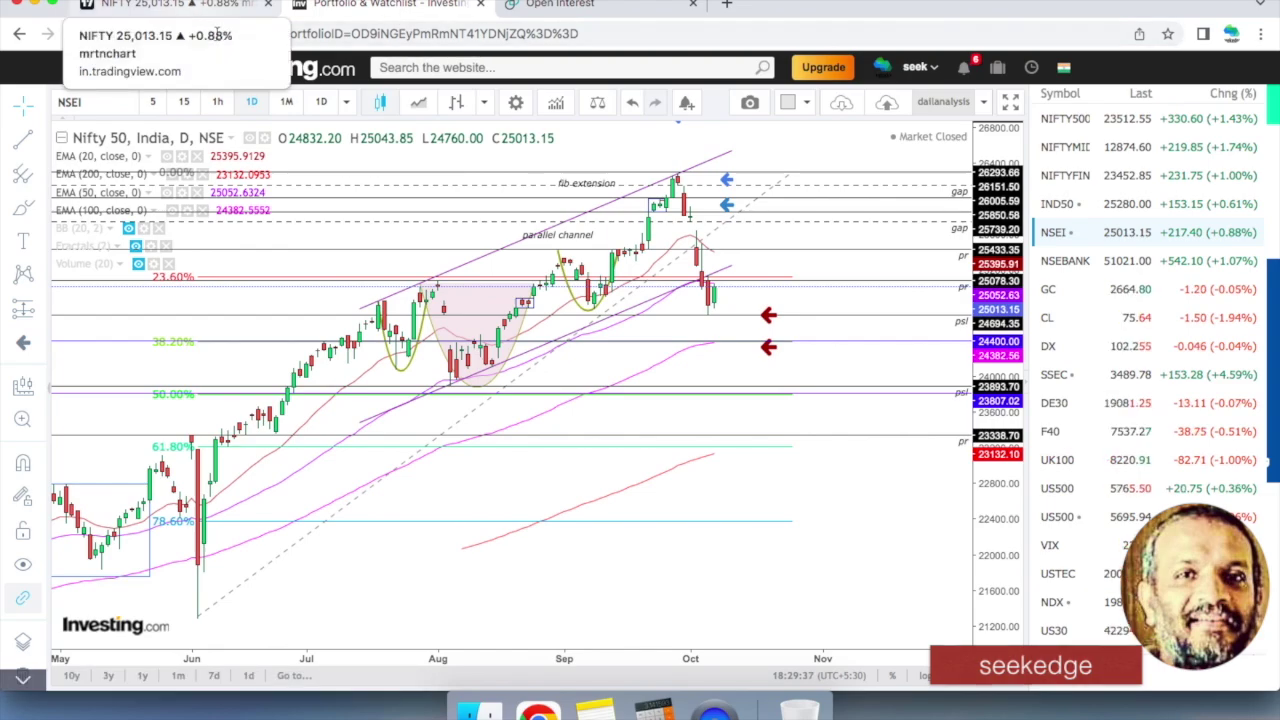
left_click(596, 710)
left_click(365, 352)
left_click_drag(352, 372, 337, 315)
key("super+Tab")
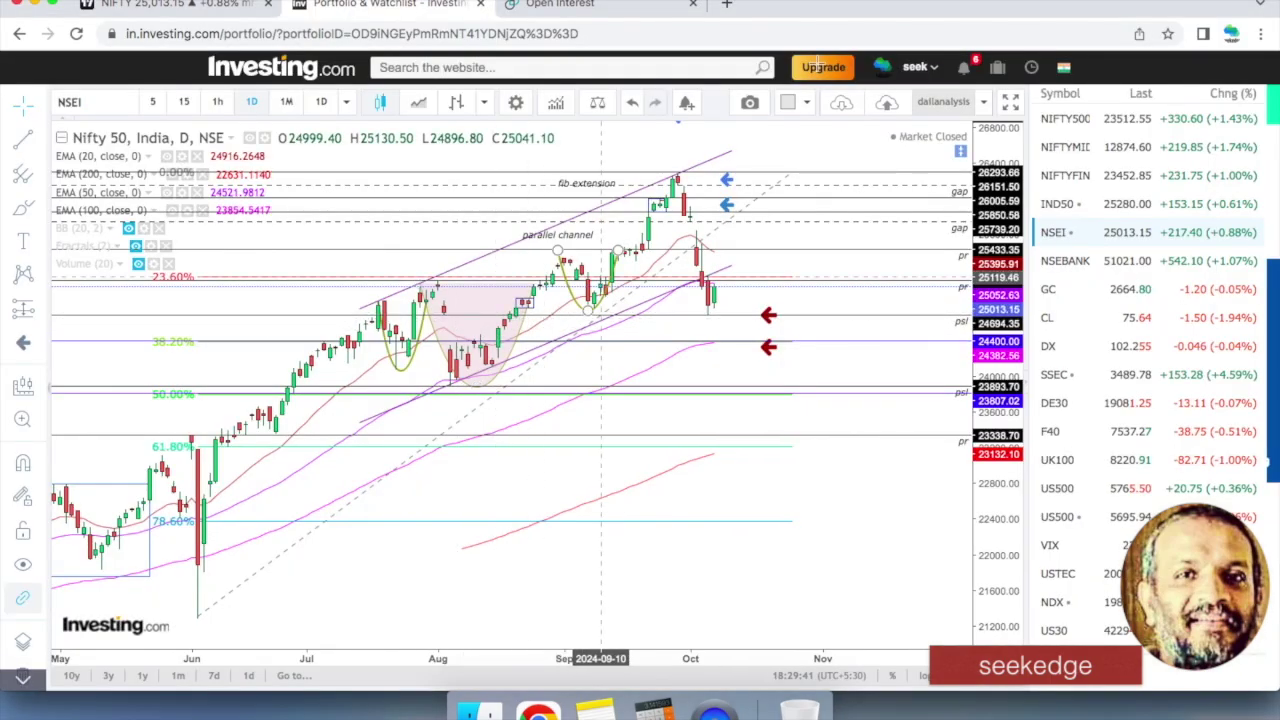
left_click(180, 5)
scroll(1224, 302, "down", 15)
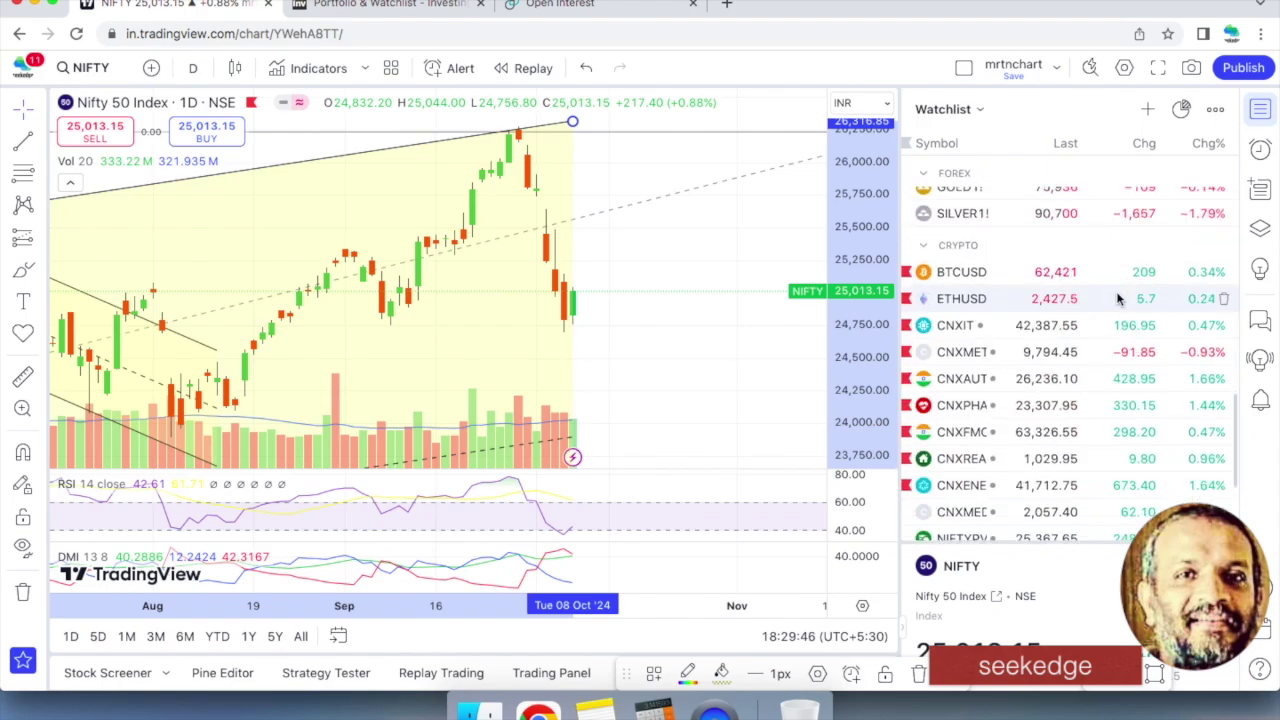
- Scan the watchlist's indices, stocks, forex and crypto rows, then return to the FII / US MARKET note line
scroll(1116, 305, "up", 15)
scroll(1113, 325, "down", 8)
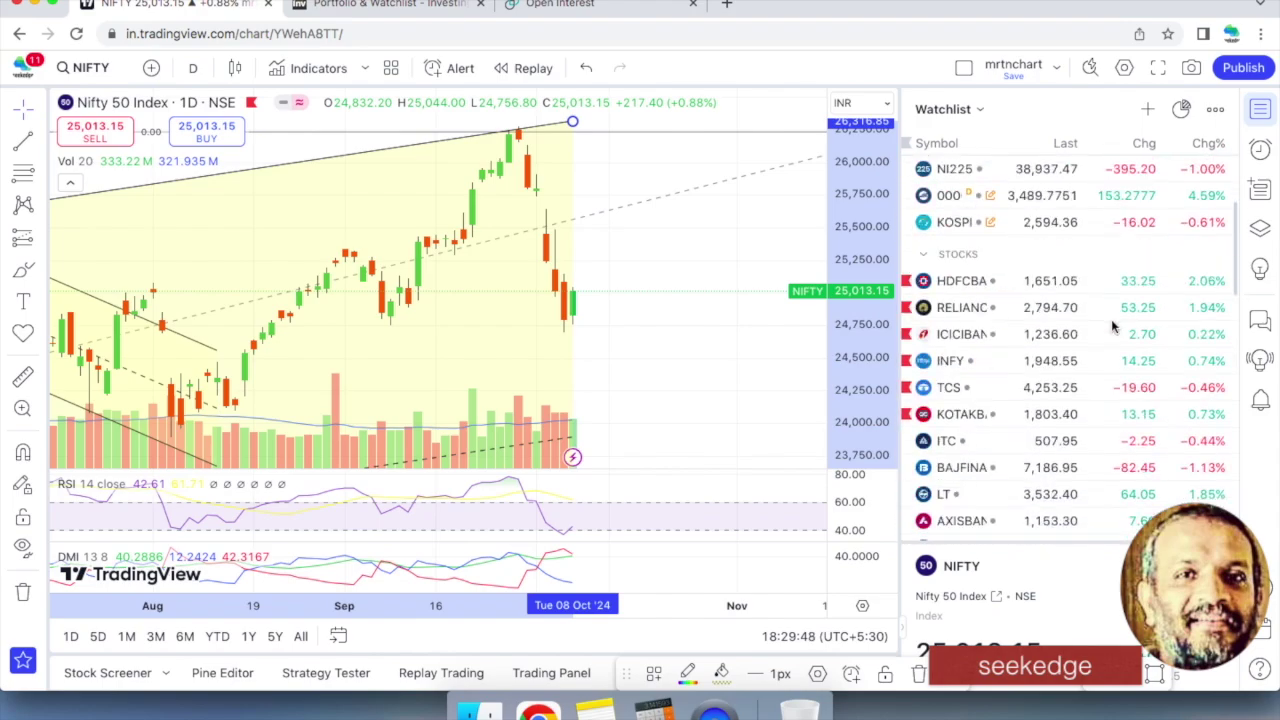
scroll(1183, 324, "up", 2)
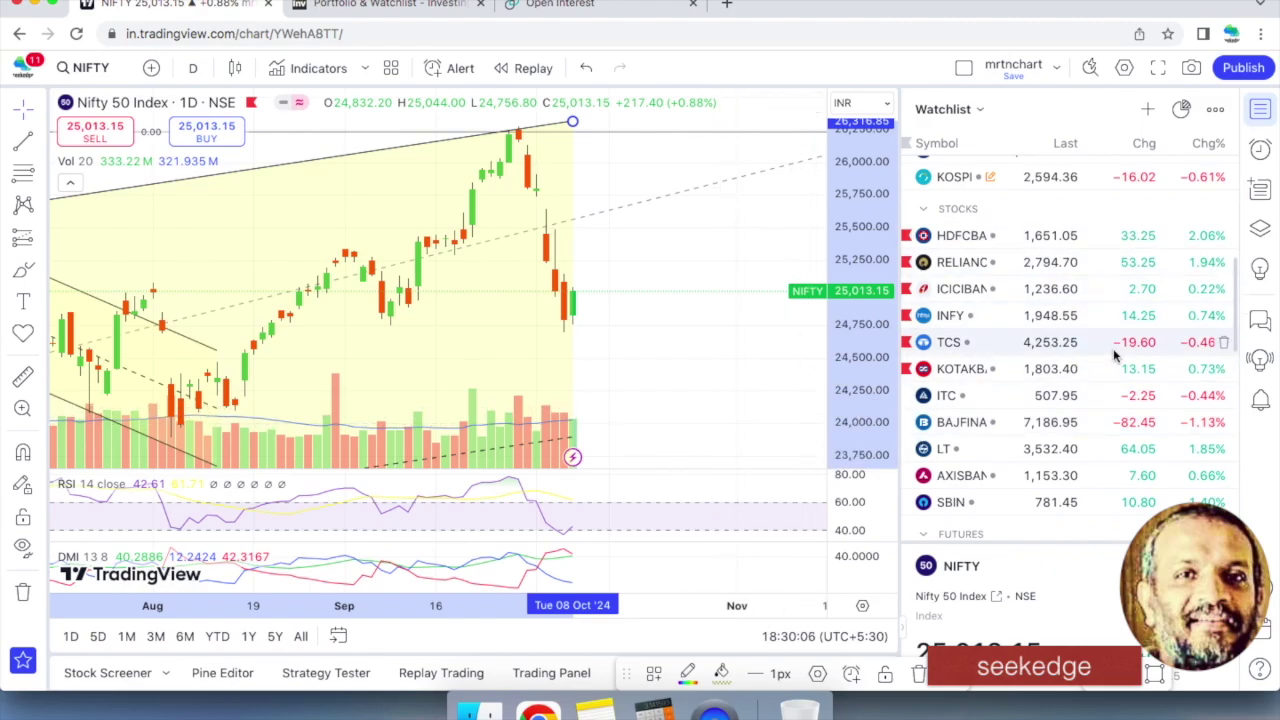
scroll(1114, 360, "down", 10)
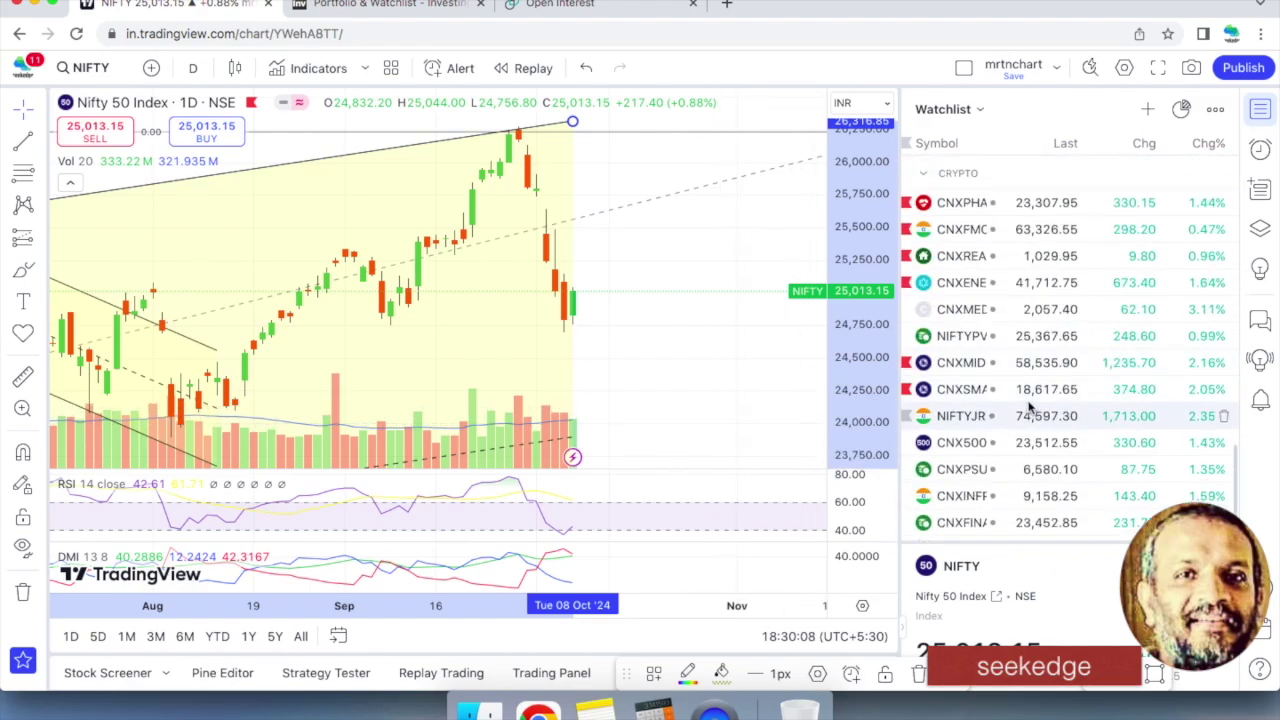
scroll(1012, 380, "up", 3)
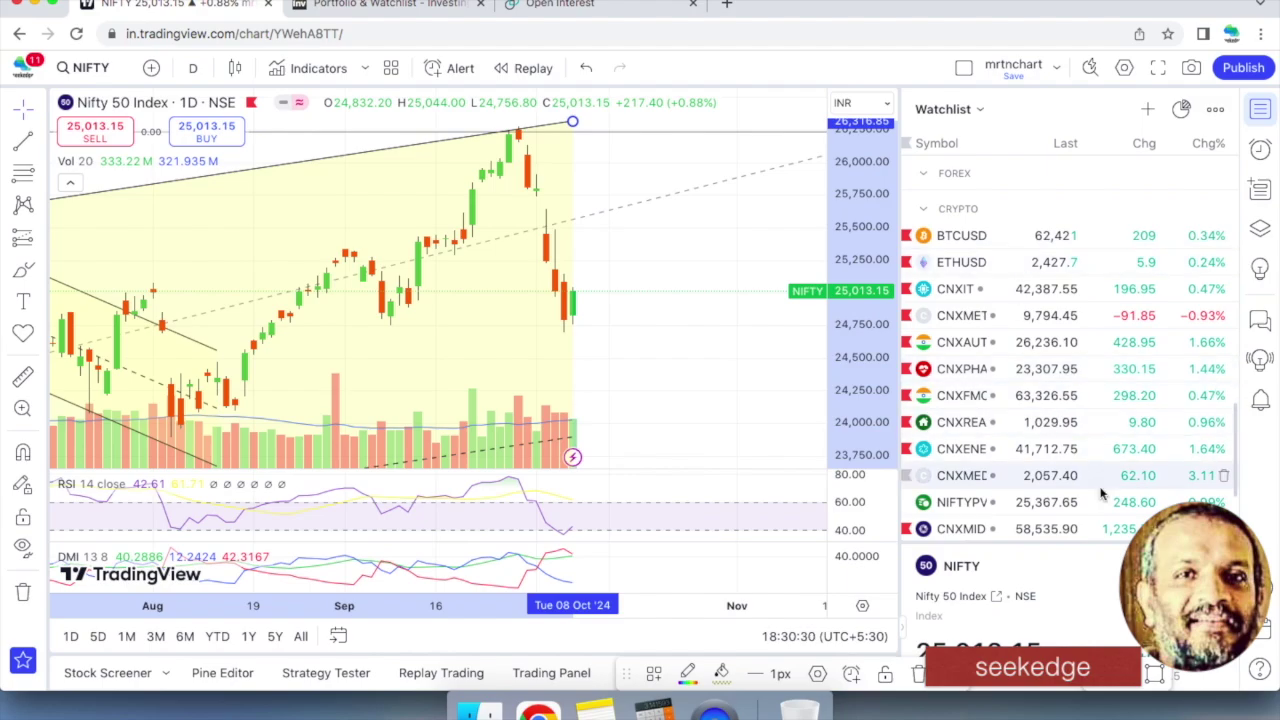
scroll(1135, 397, "up", 10)
scroll(1135, 397, "down", 10)
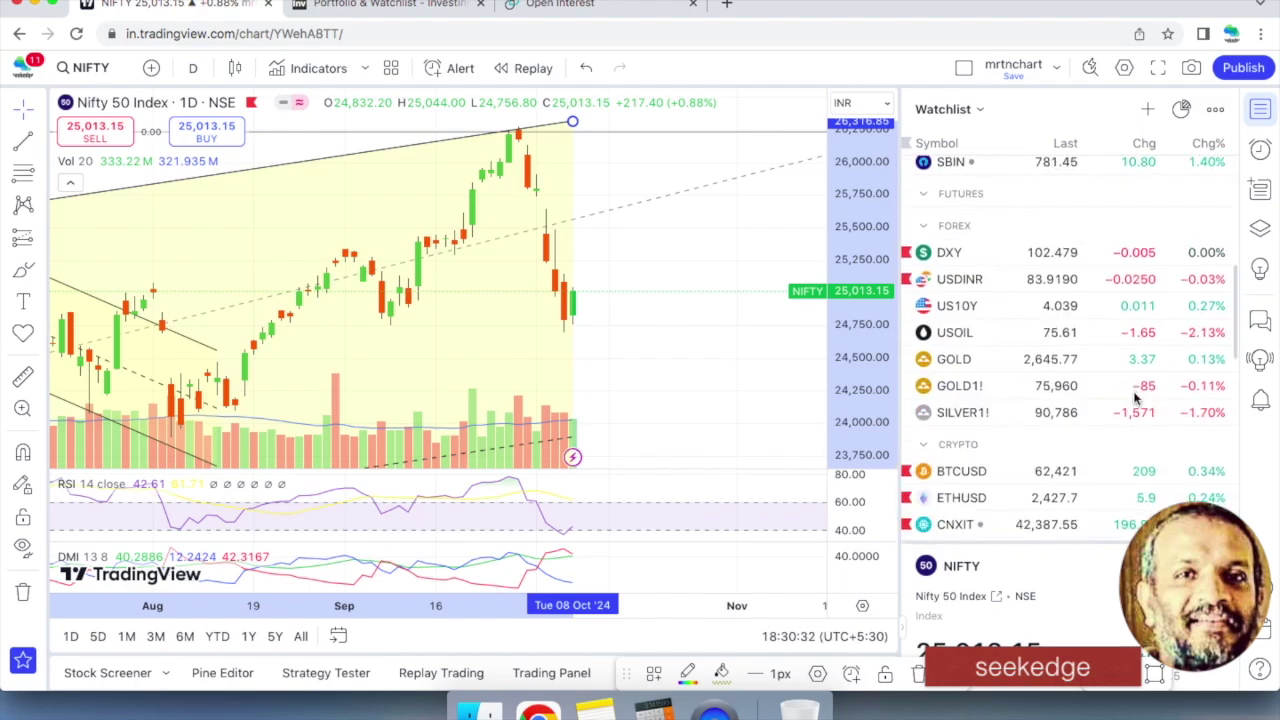
scroll(1097, 381, "up", 6)
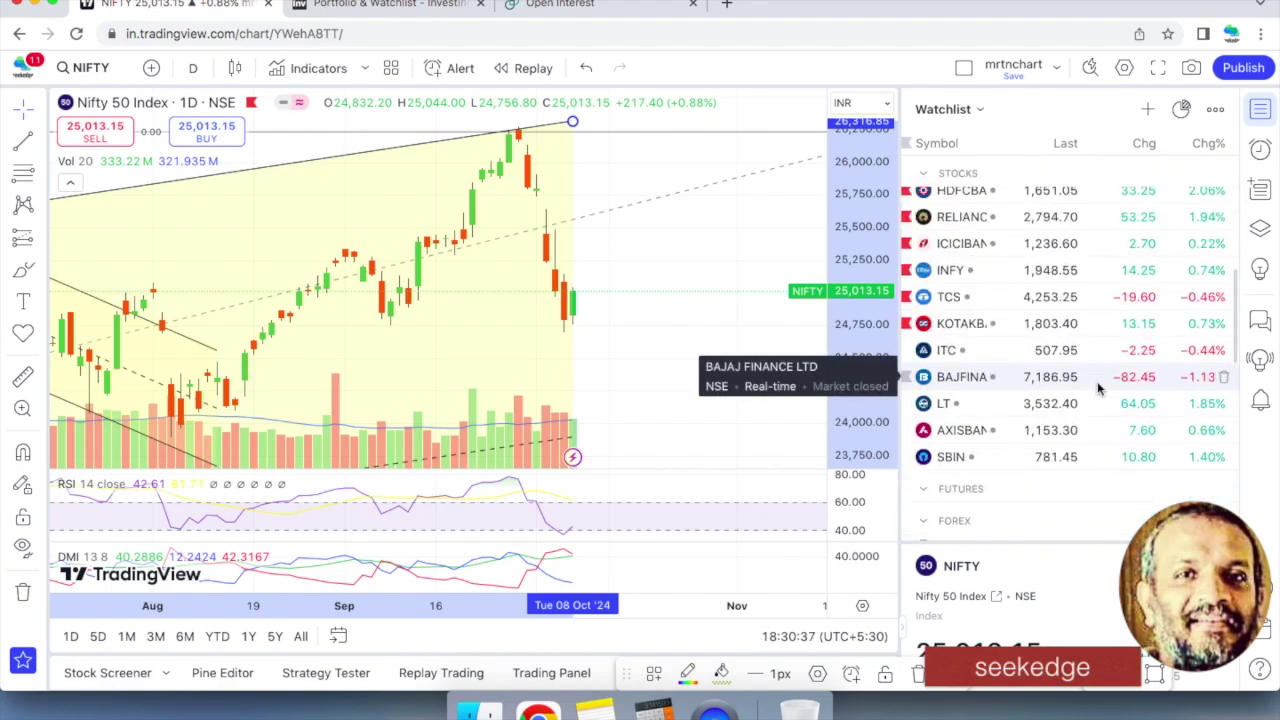
scroll(1098, 382, "up", 4)
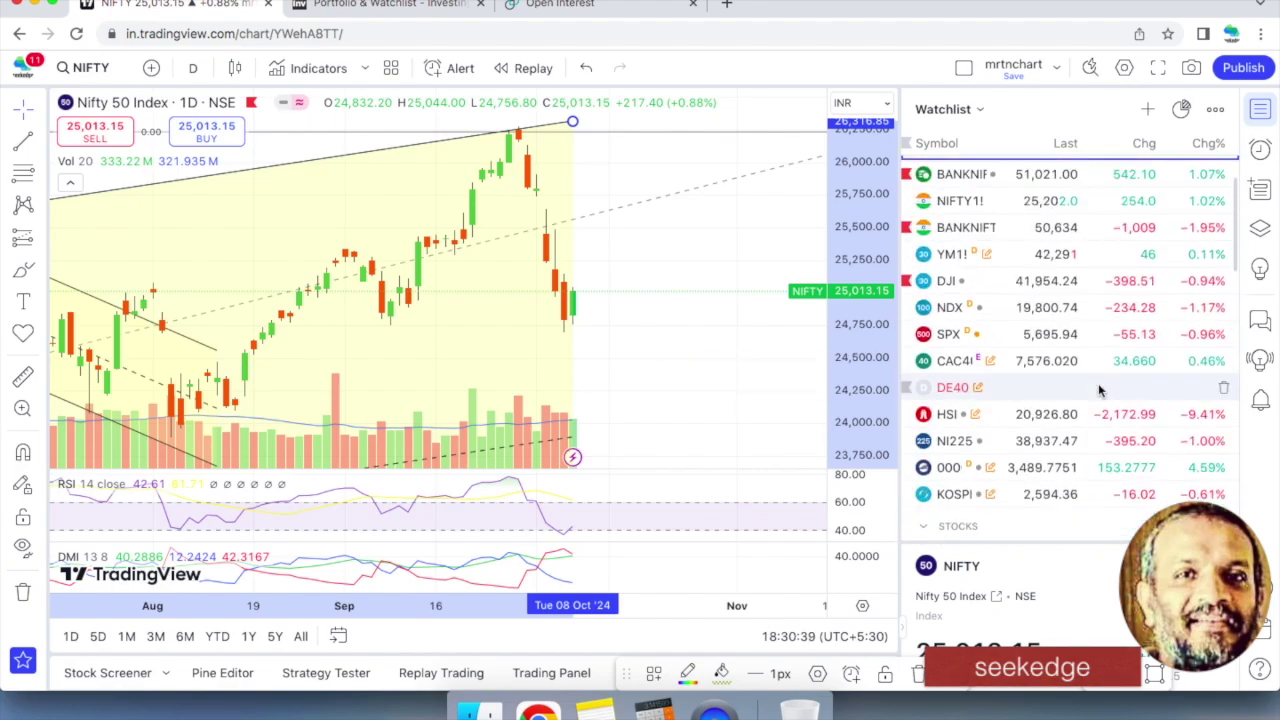
scroll(1098, 390, "up", 2)
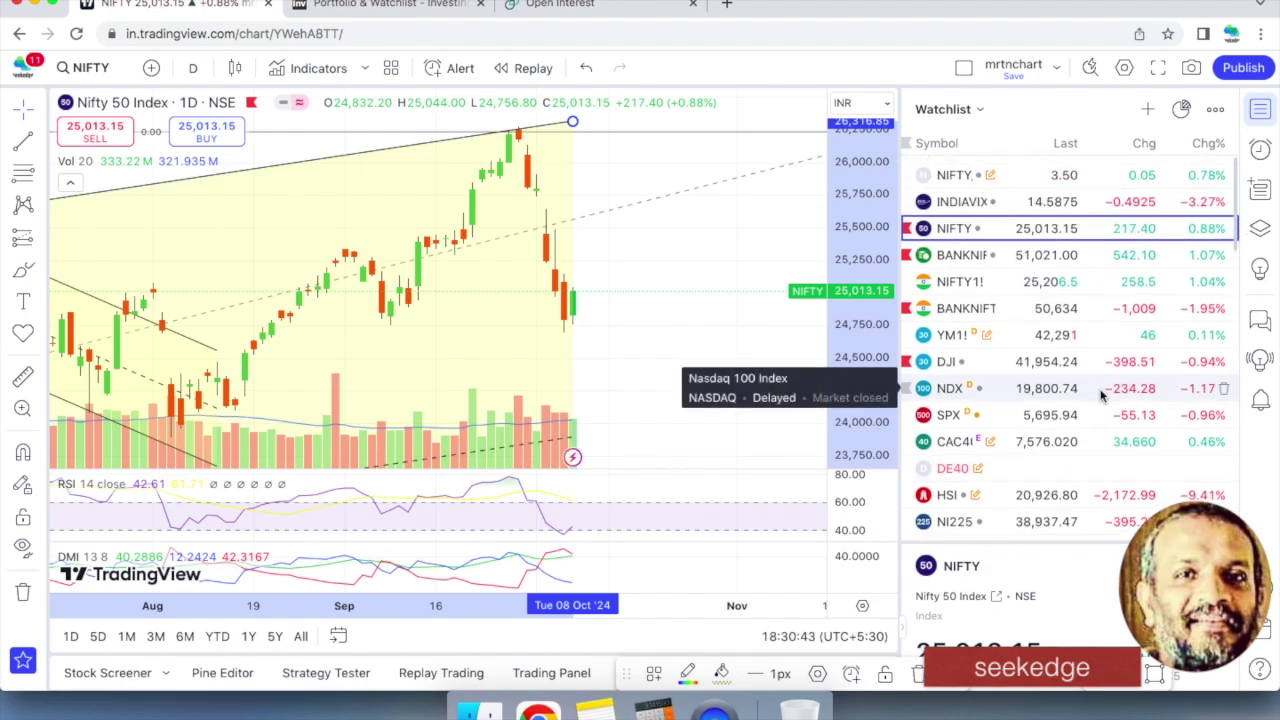
scroll(1034, 423, "down", 5)
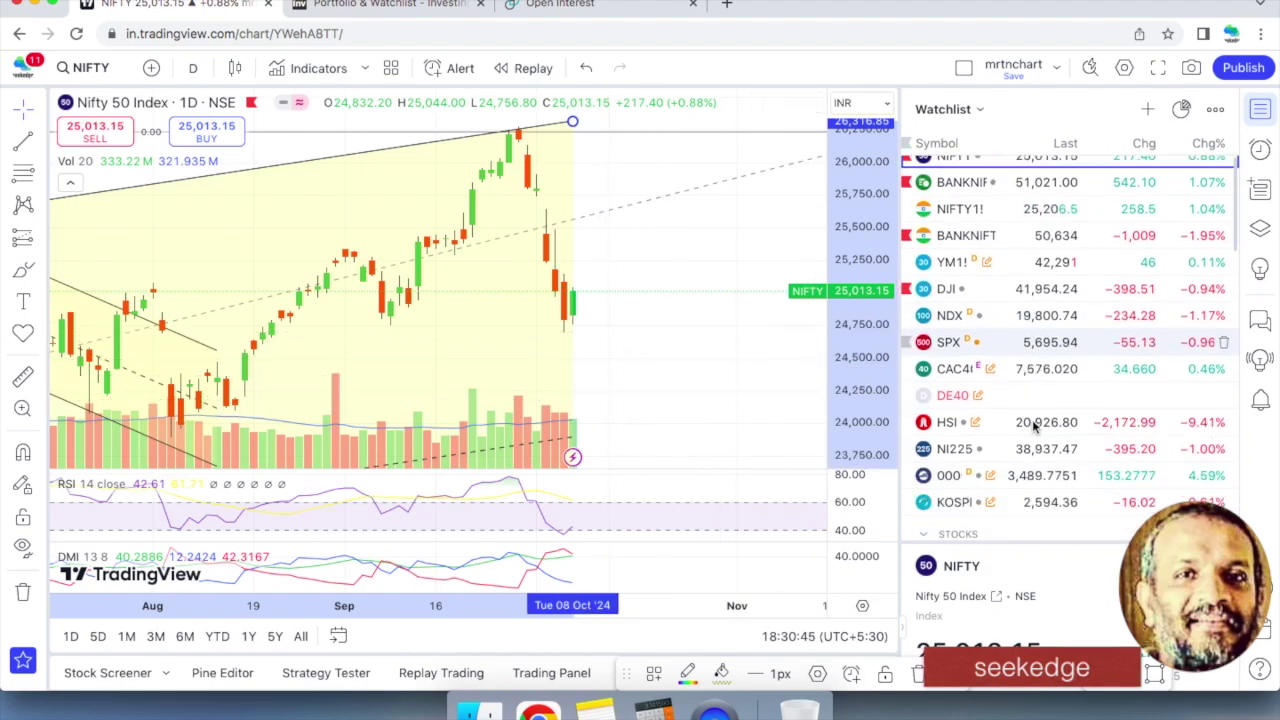
scroll(1043, 443, "up", 5)
scroll(1050, 413, "down", 2)
scroll(1050, 413, "down", 2)
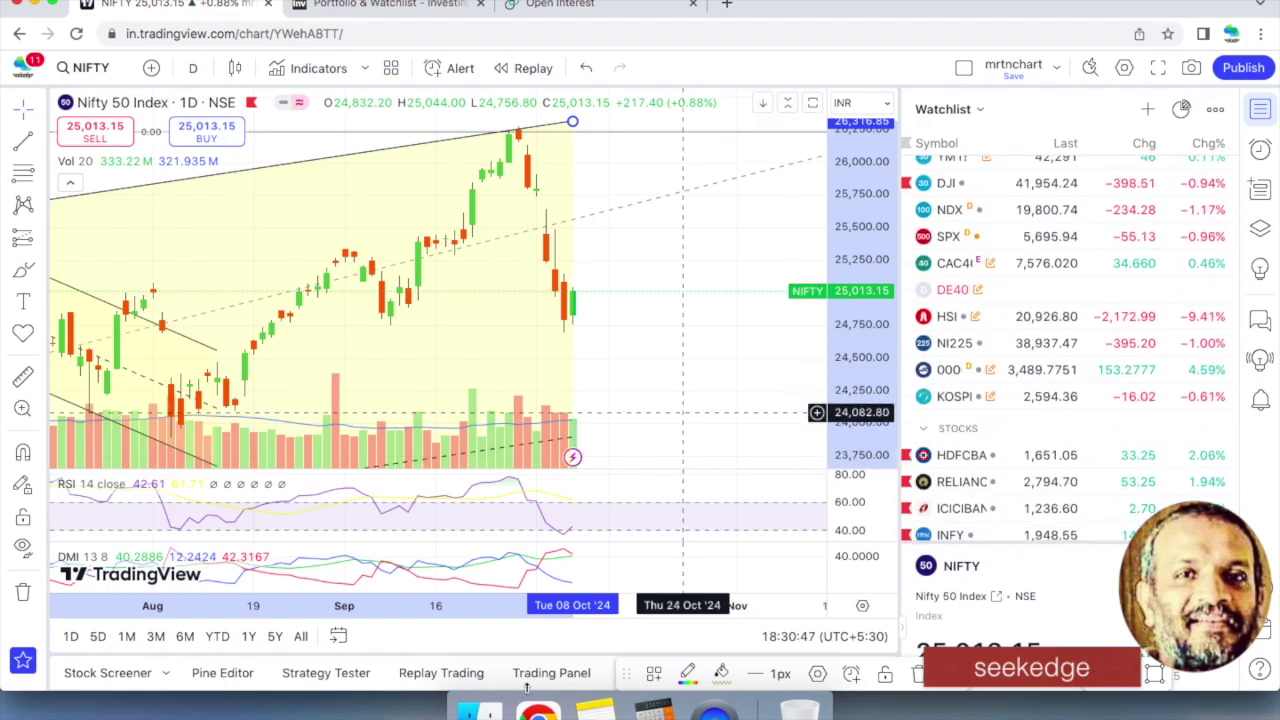
left_click(595, 710)
left_click(268, 403)
- Mark the FII / US MARKET /GOLD/OIL topic and open Moneycontrol's FII & DII activity page
triple_click(196, 404)
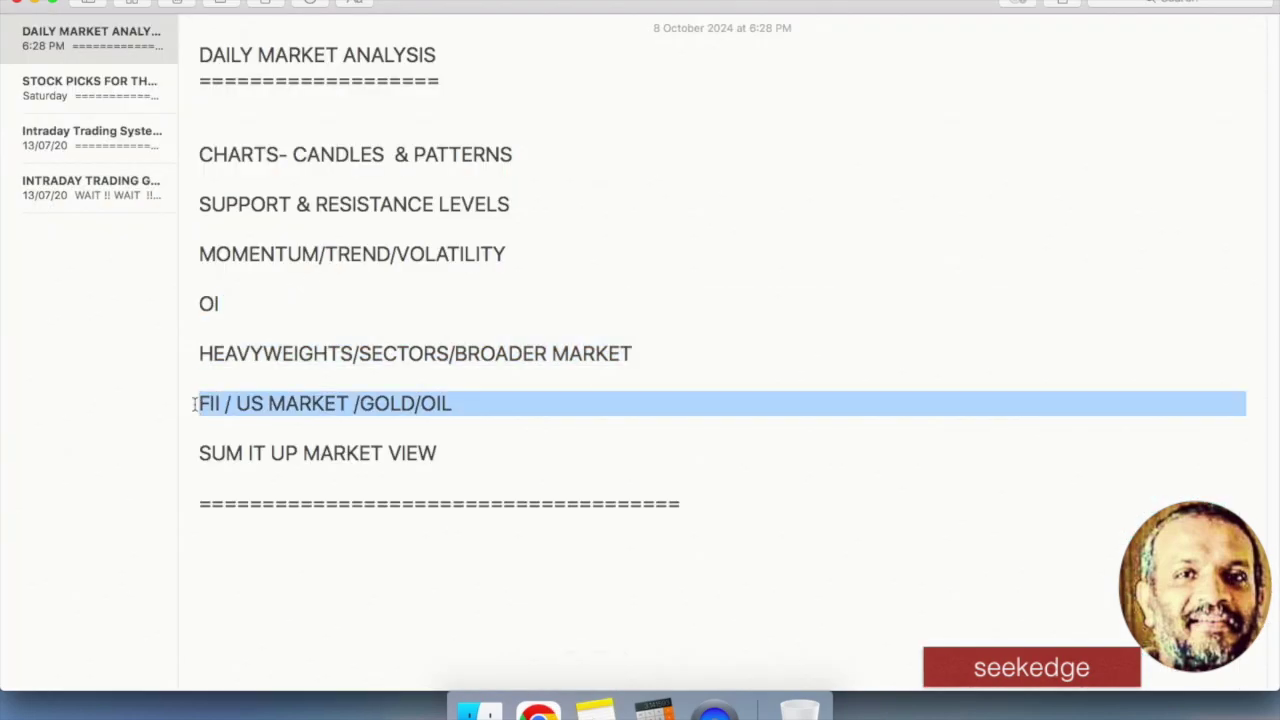
key("super+Tab")
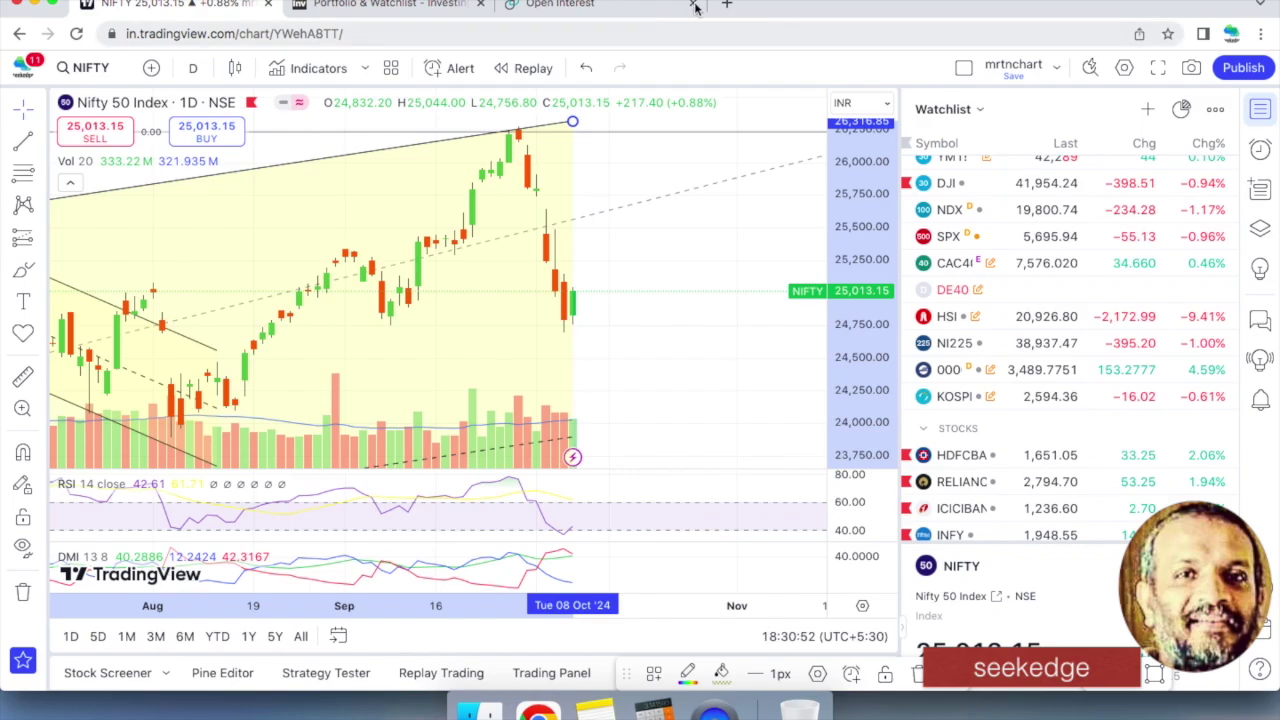
left_click(727, 5)
type("fii")
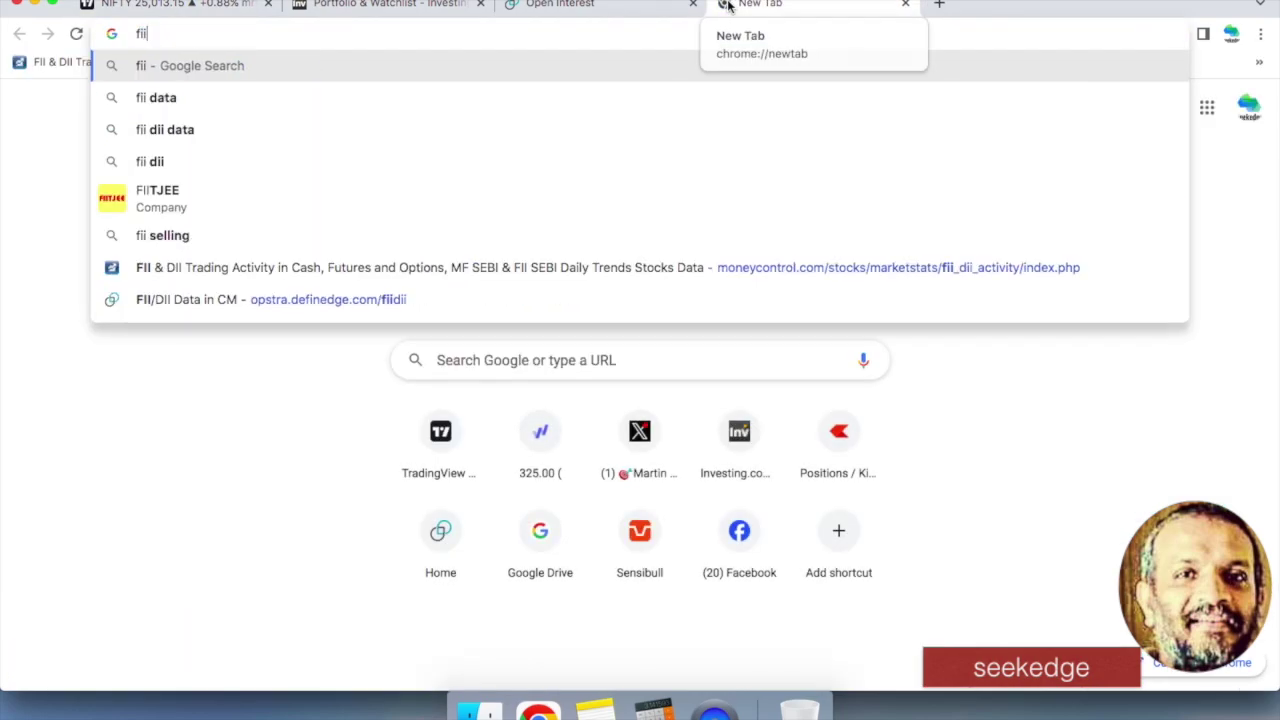
left_click(909, 266)
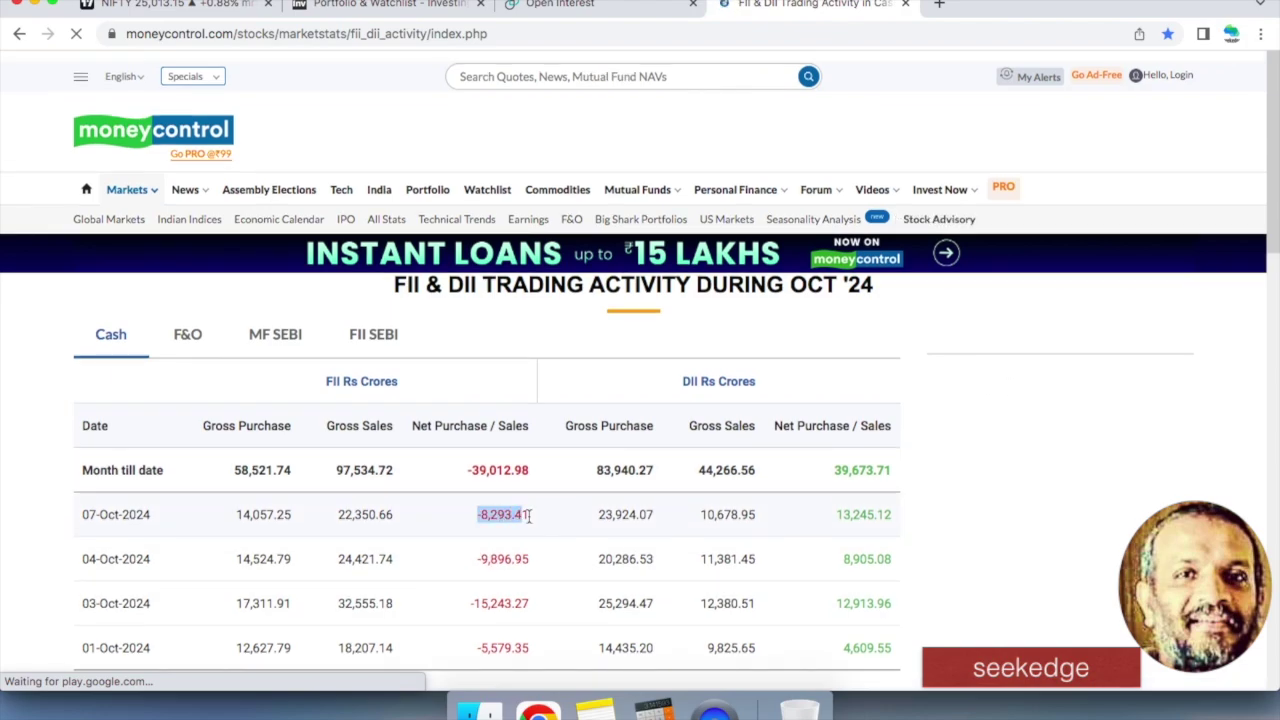
- Check October '24 FII net selling of −39,012.98 crore, then return to the TradingView Nifty chart
left_click_drag(531, 559, 522, 559)
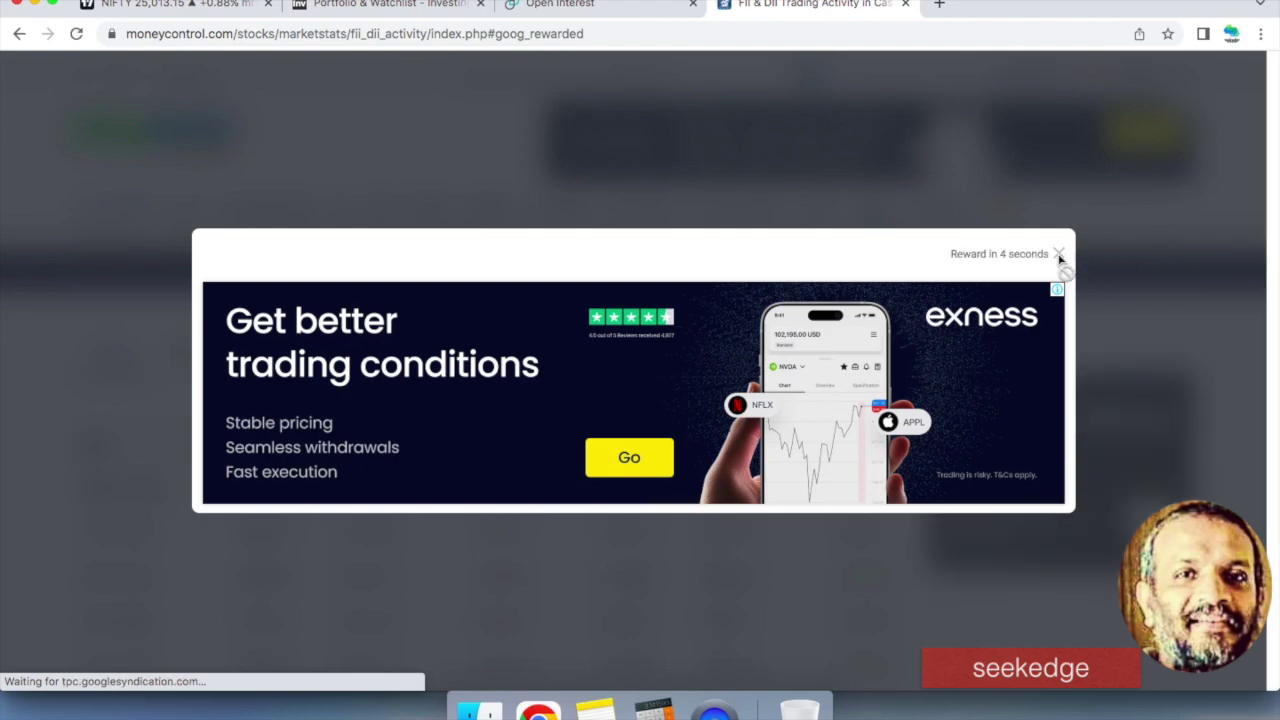
left_click(362, 8)
left_click(157, 5)
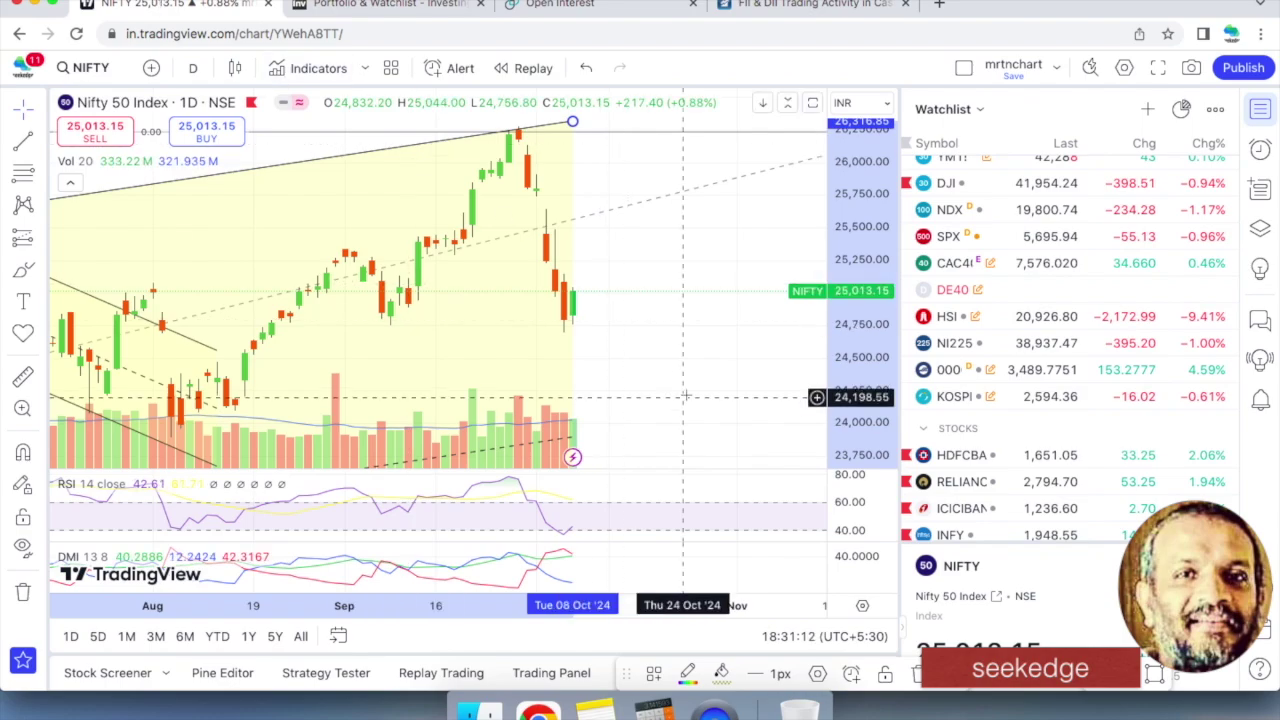
- Correct the outline line to 'FII / US MARKETS /GOLD/OIL' and go back to the charts
left_click(535, 12)
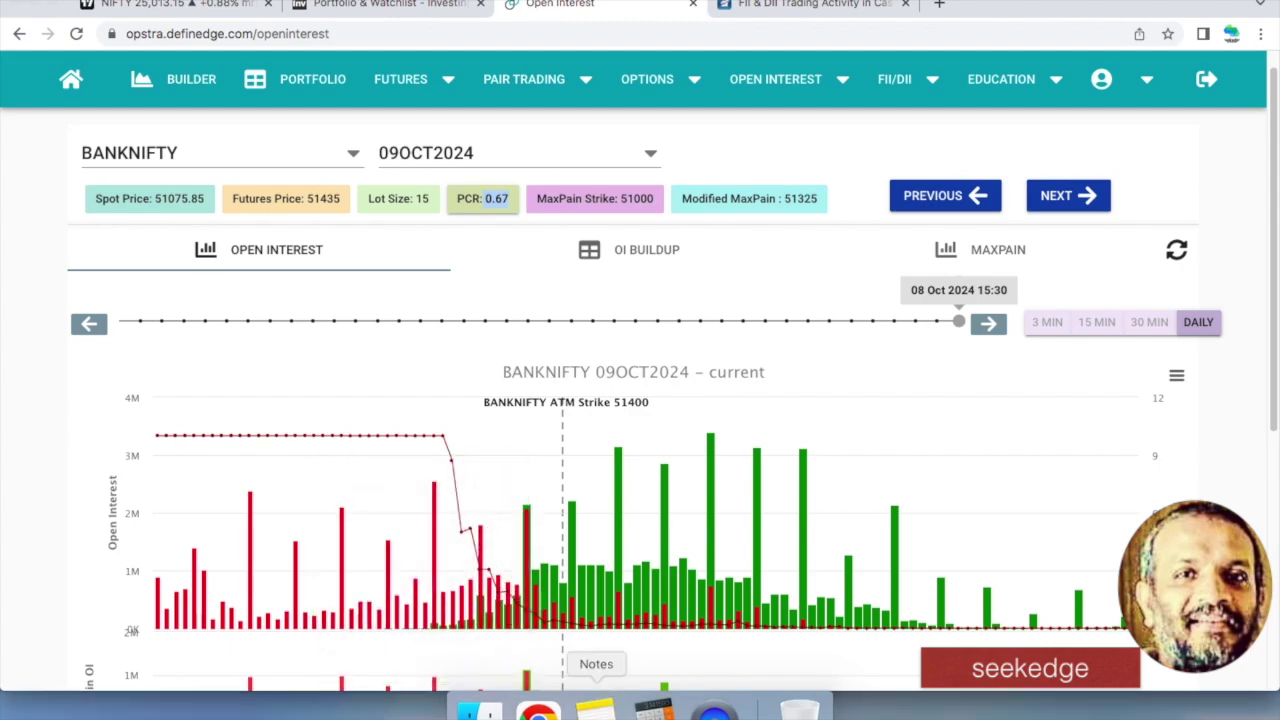
left_click(595, 710)
triple_click(196, 405)
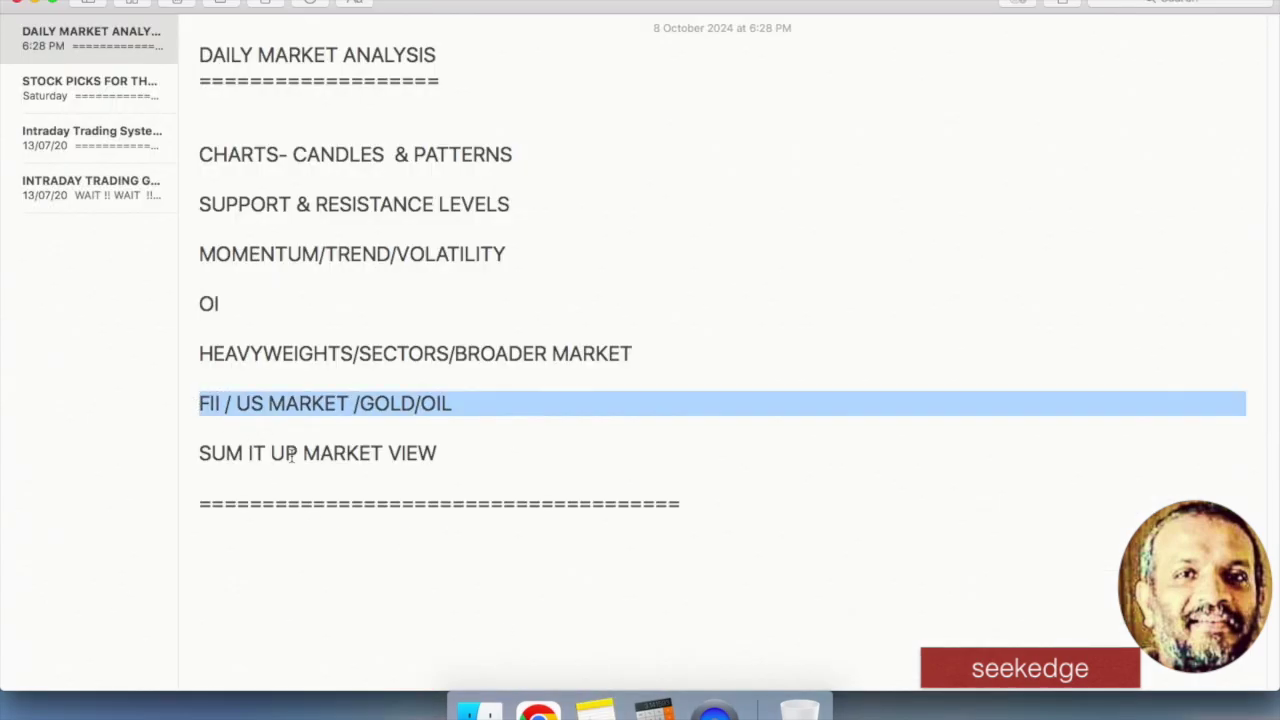
left_click(348, 403)
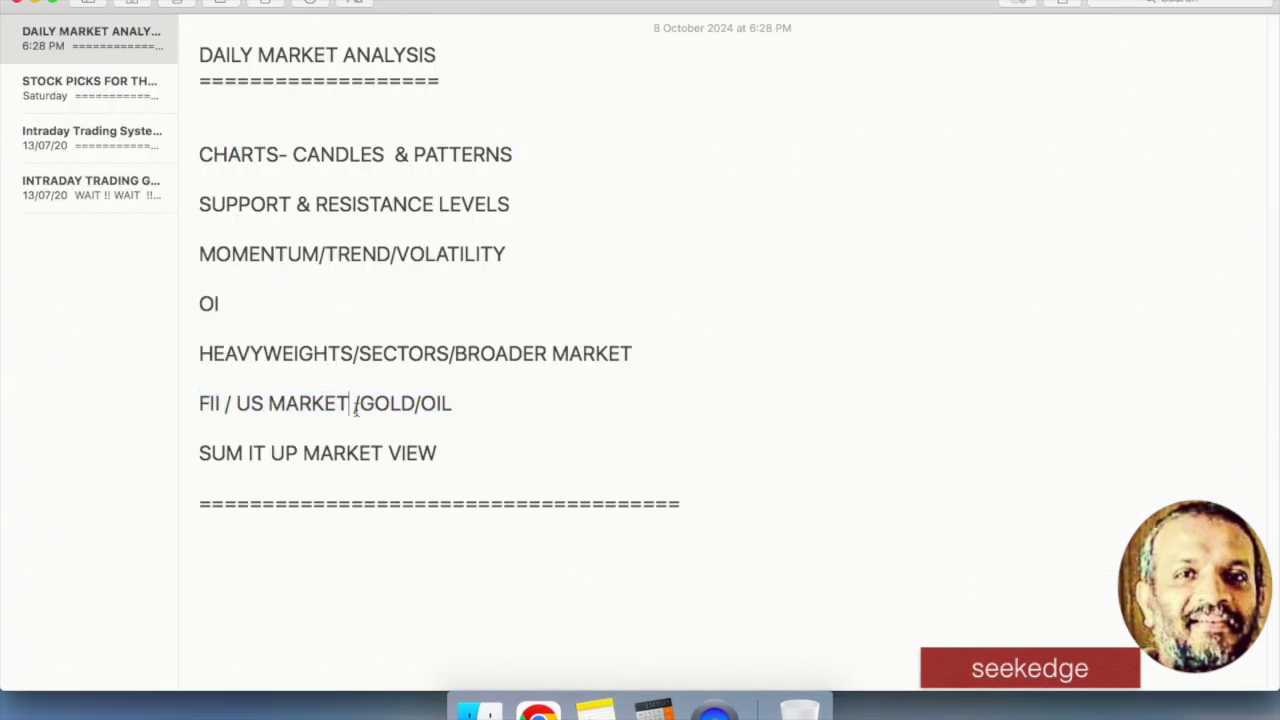
type("S")
left_click_drag(363, 413, 268, 405)
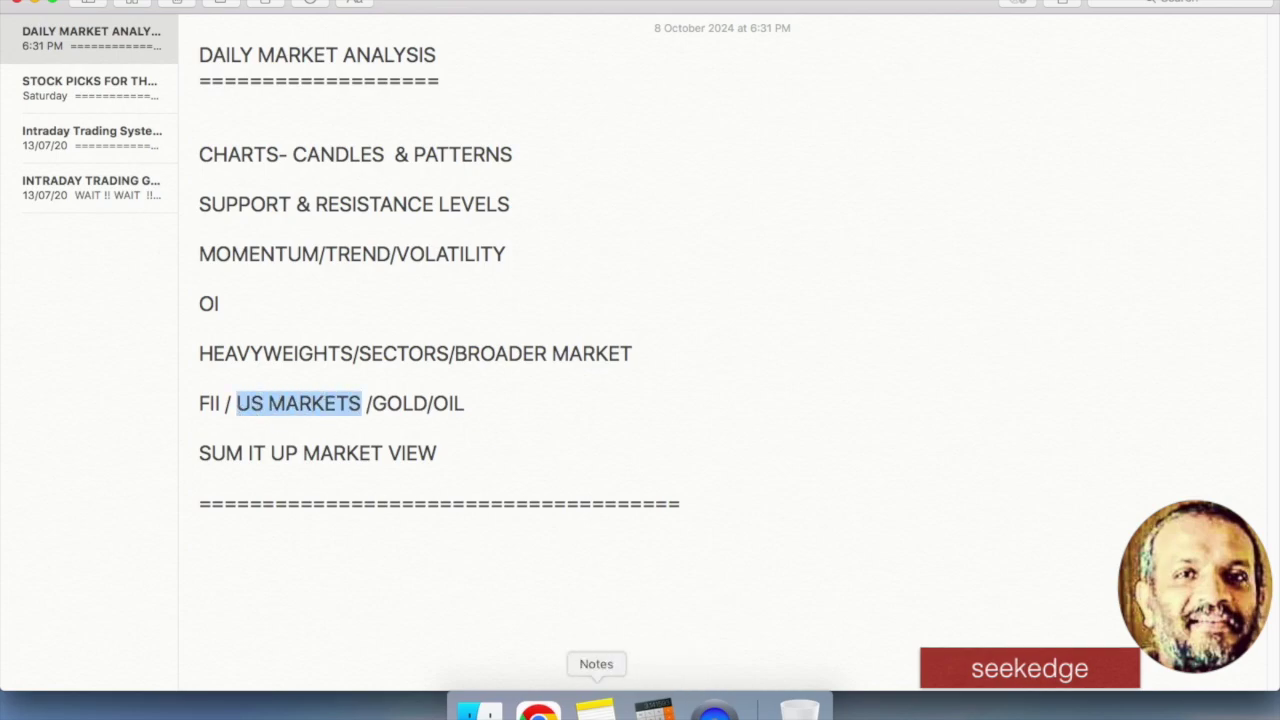
left_click(468, 427)
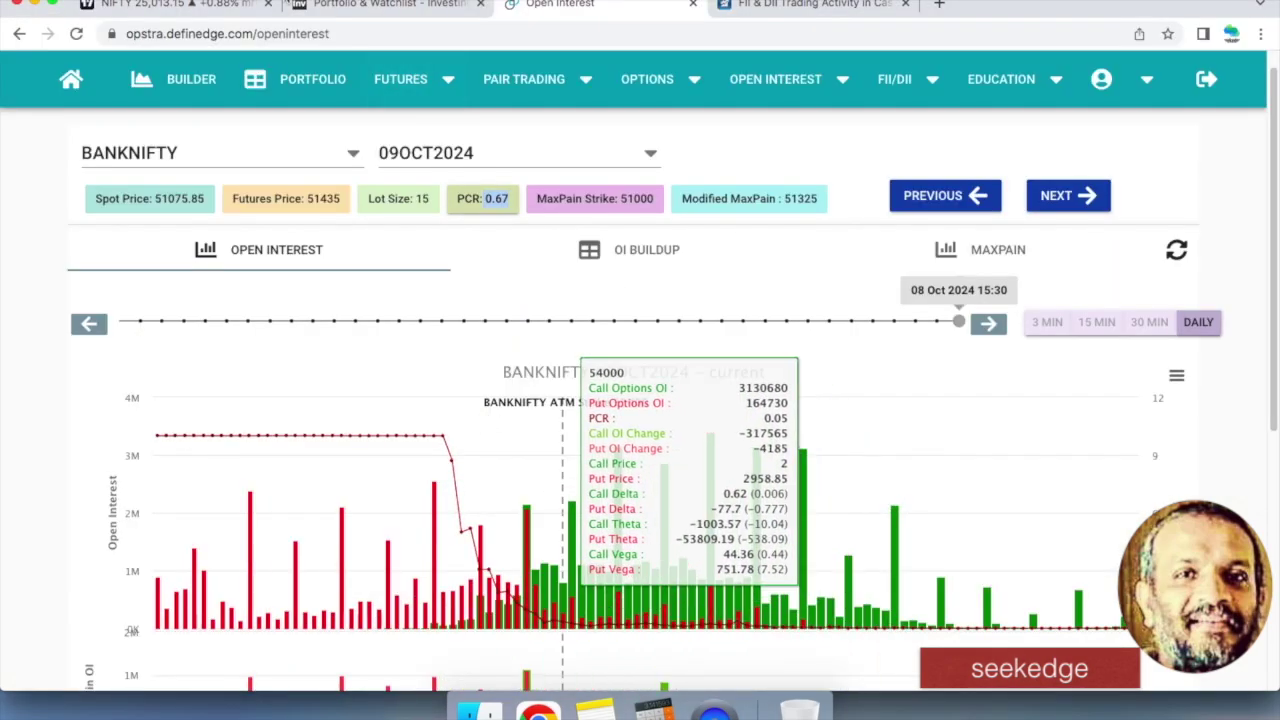
left_click(200, 12)
- Review the USOIL and GOLD charts, selecting the ATH line on gold
scroll(1064, 446, "down", 3)
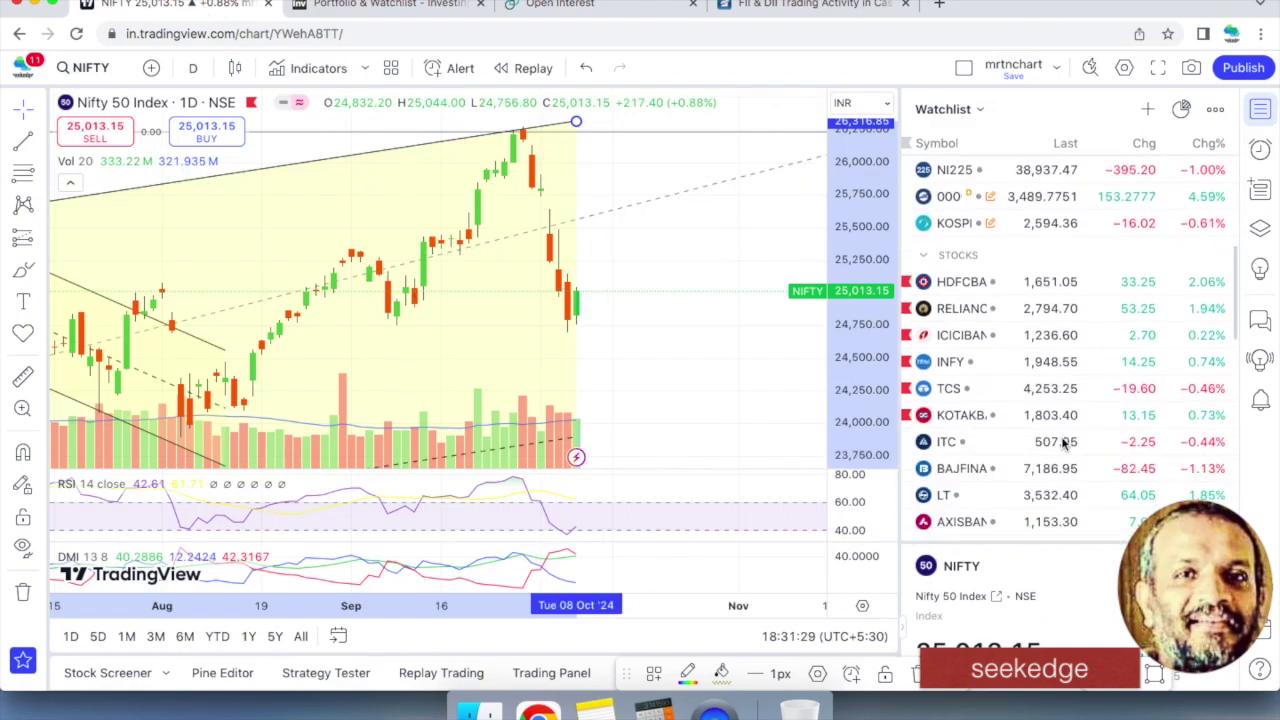
scroll(1040, 388, "down", 5)
left_click(1022, 378)
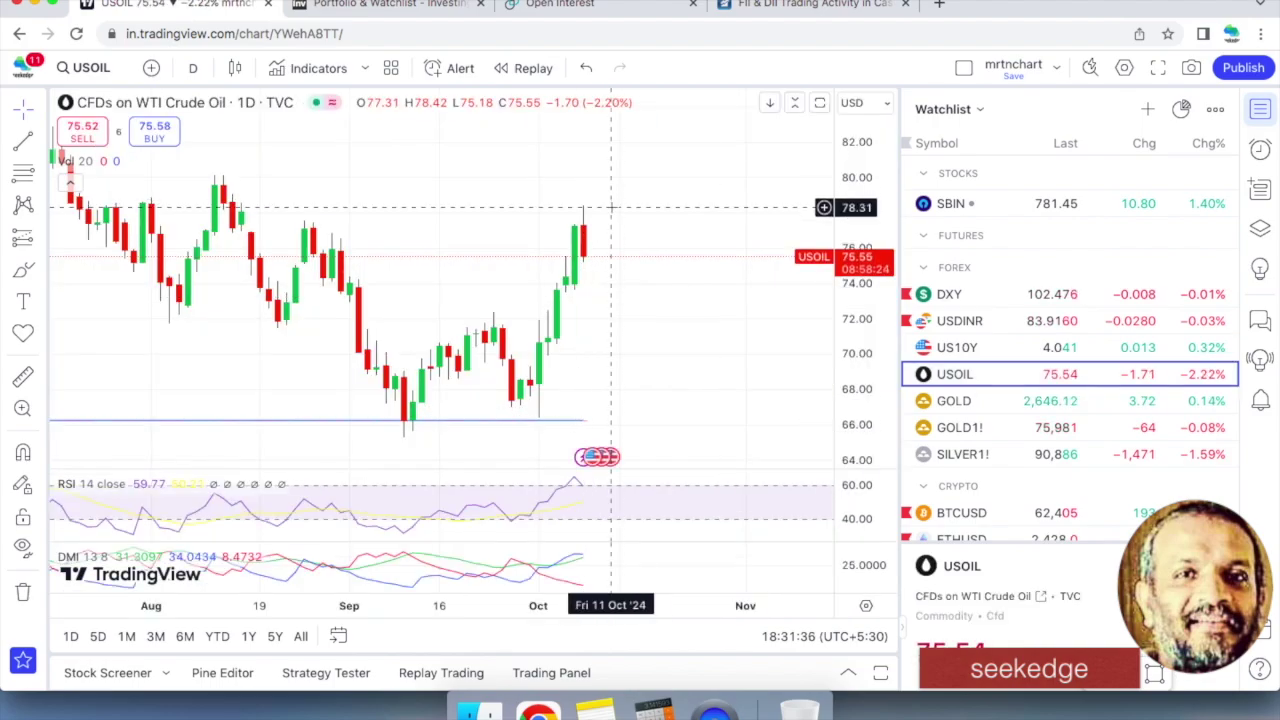
left_click(955, 401)
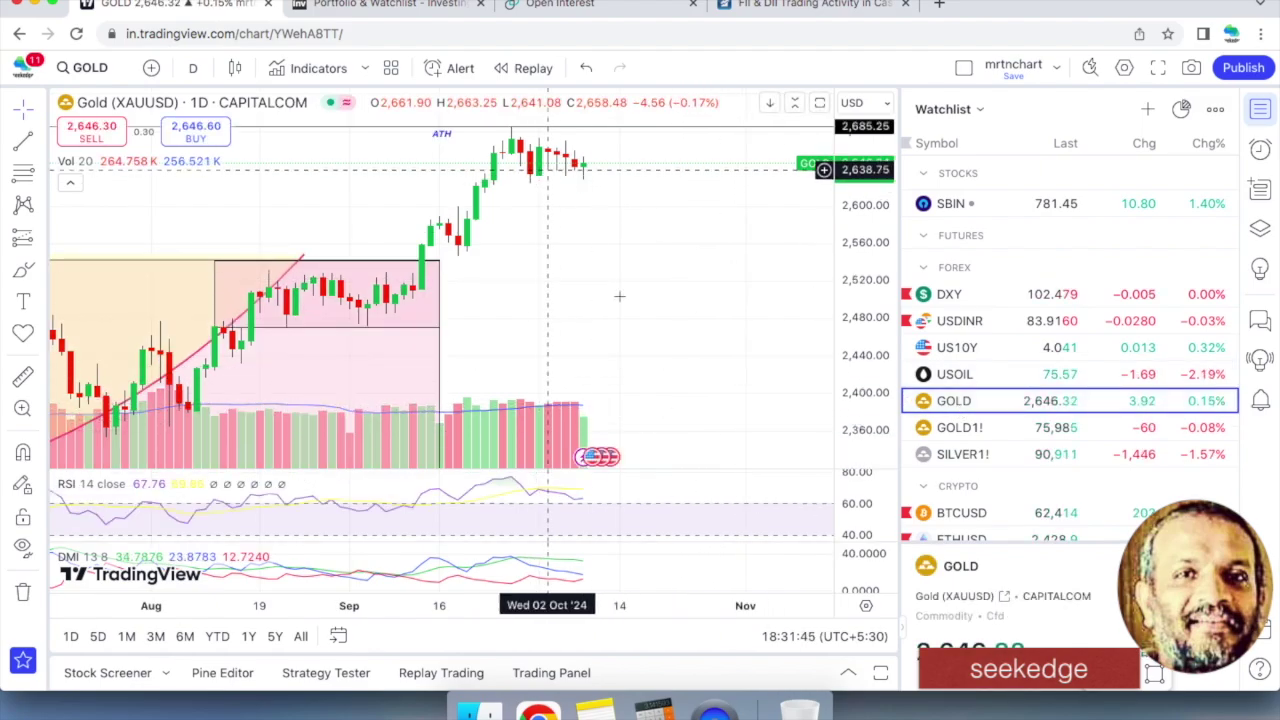
left_click_drag(628, 133, 630, 135)
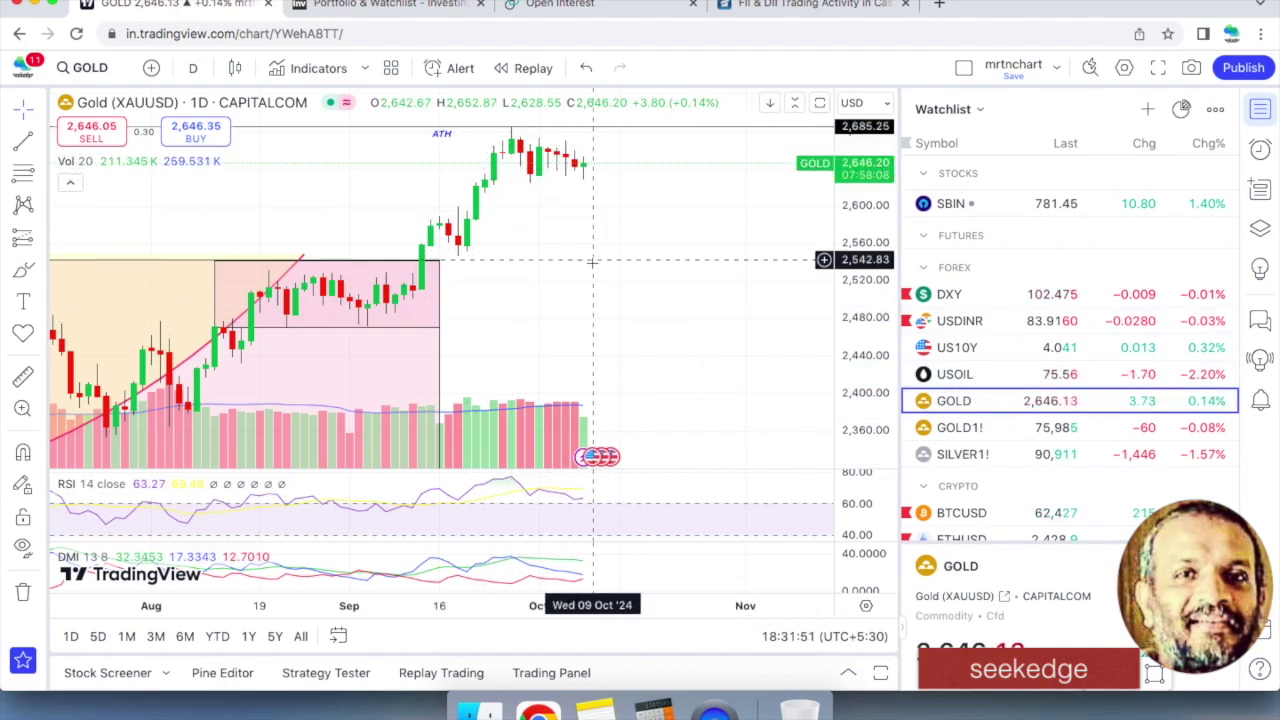
- Review the USDINR and DXY charts, then return to the Daily Market Analysis note
scroll(592, 262, "down", 2)
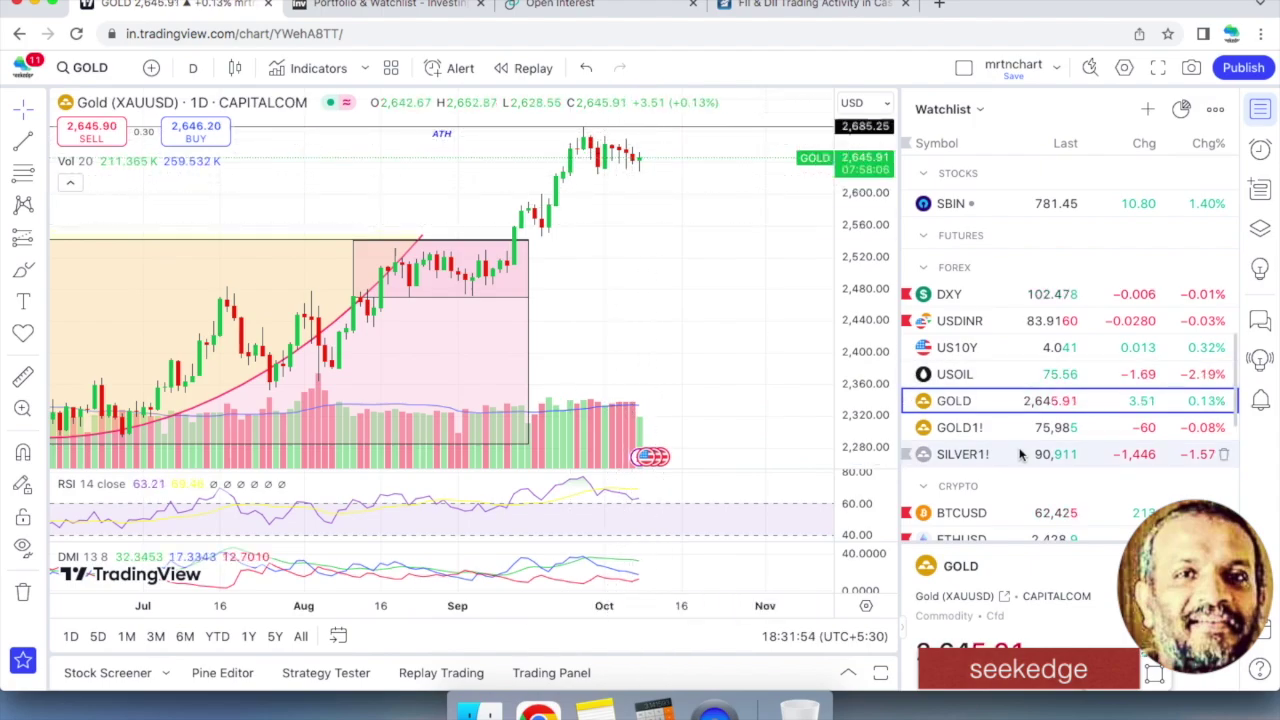
left_click(1023, 325)
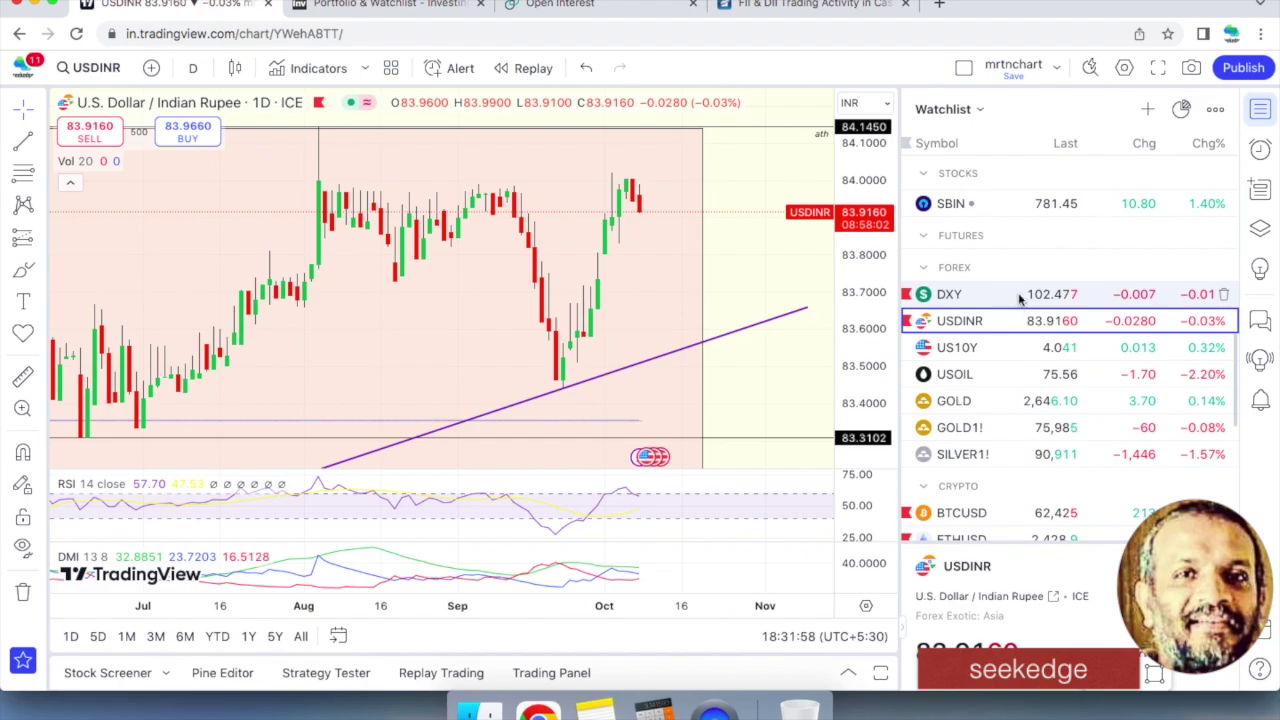
left_click(1021, 296)
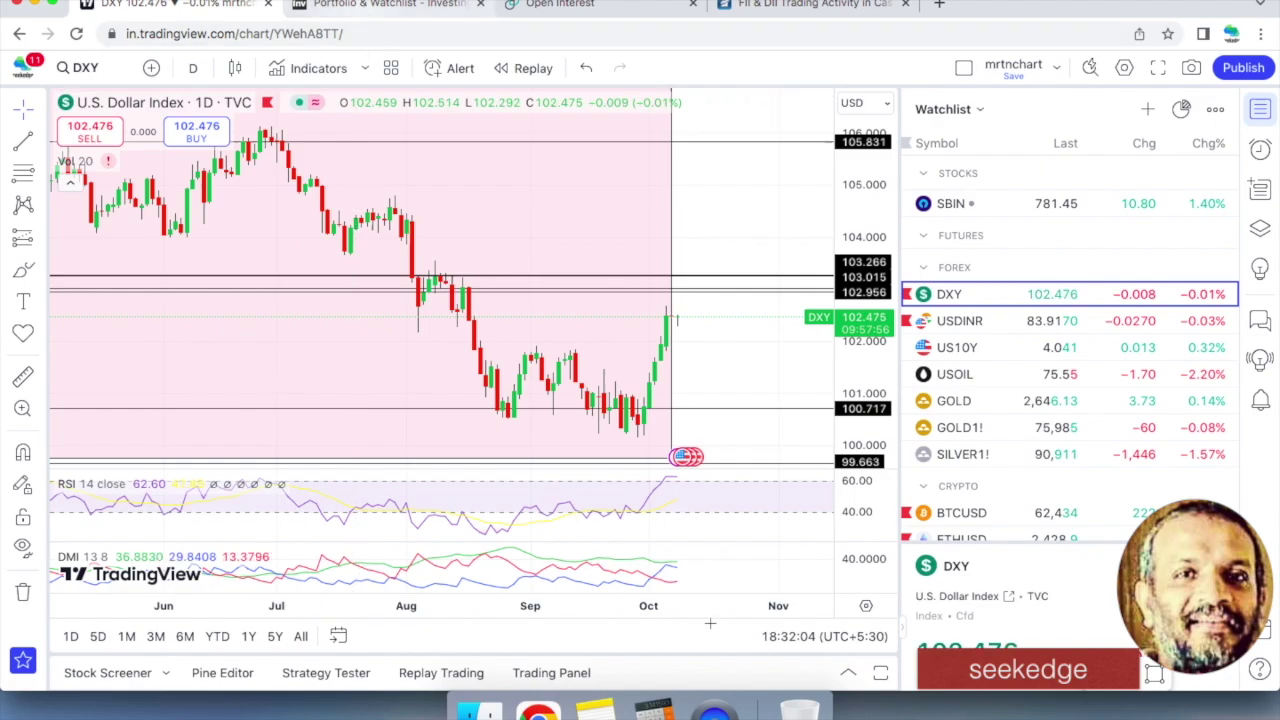
left_click(596, 710)
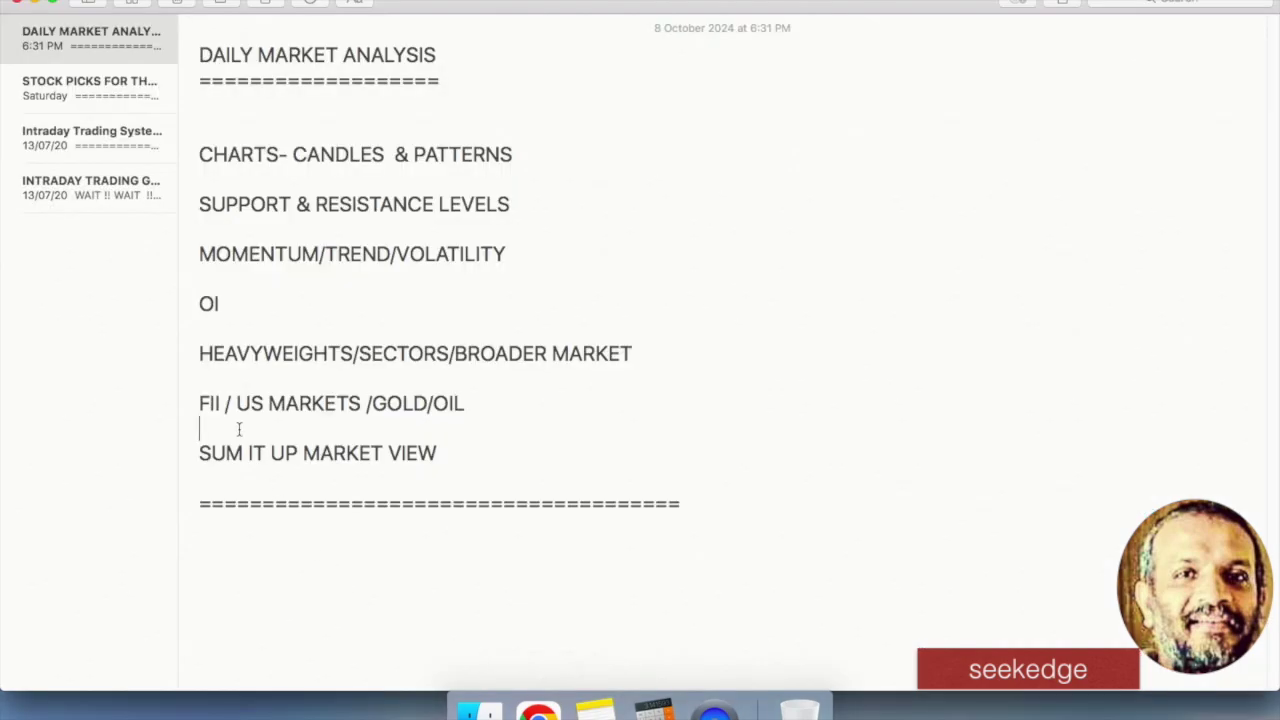
triple_click(199, 410)
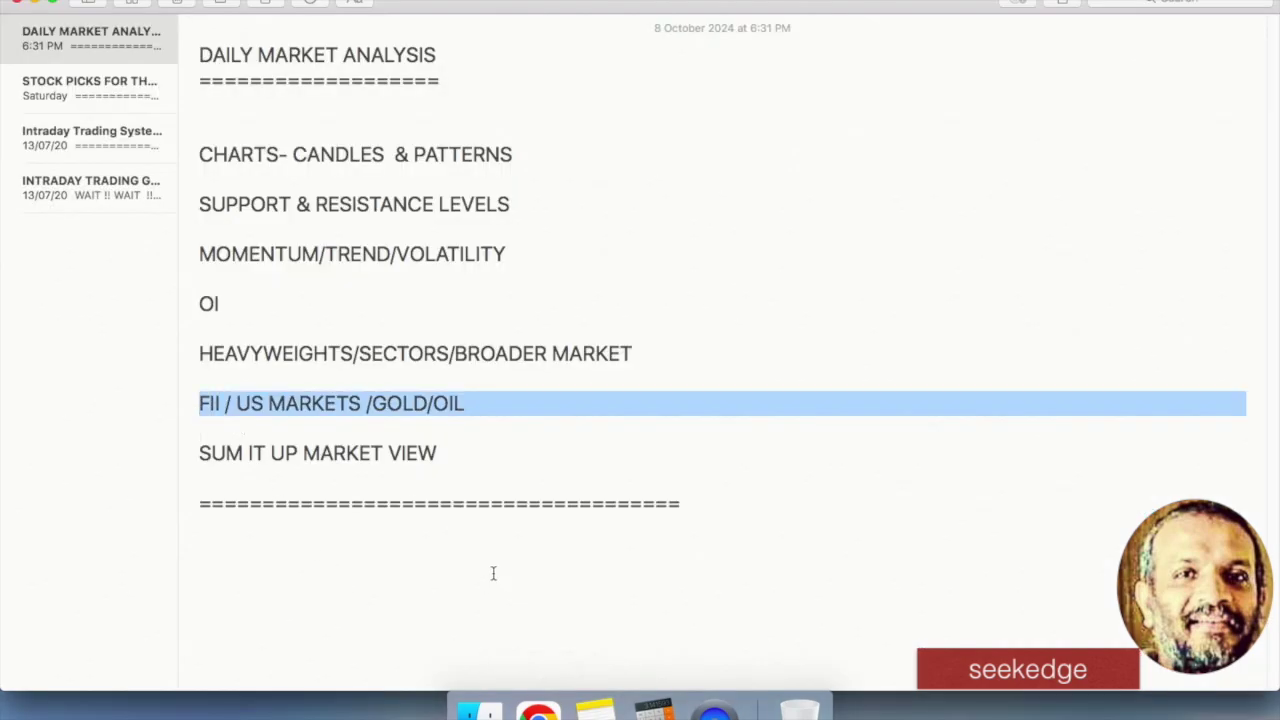
left_click(241, 428)
triple_click(209, 405)
left_click(238, 481)
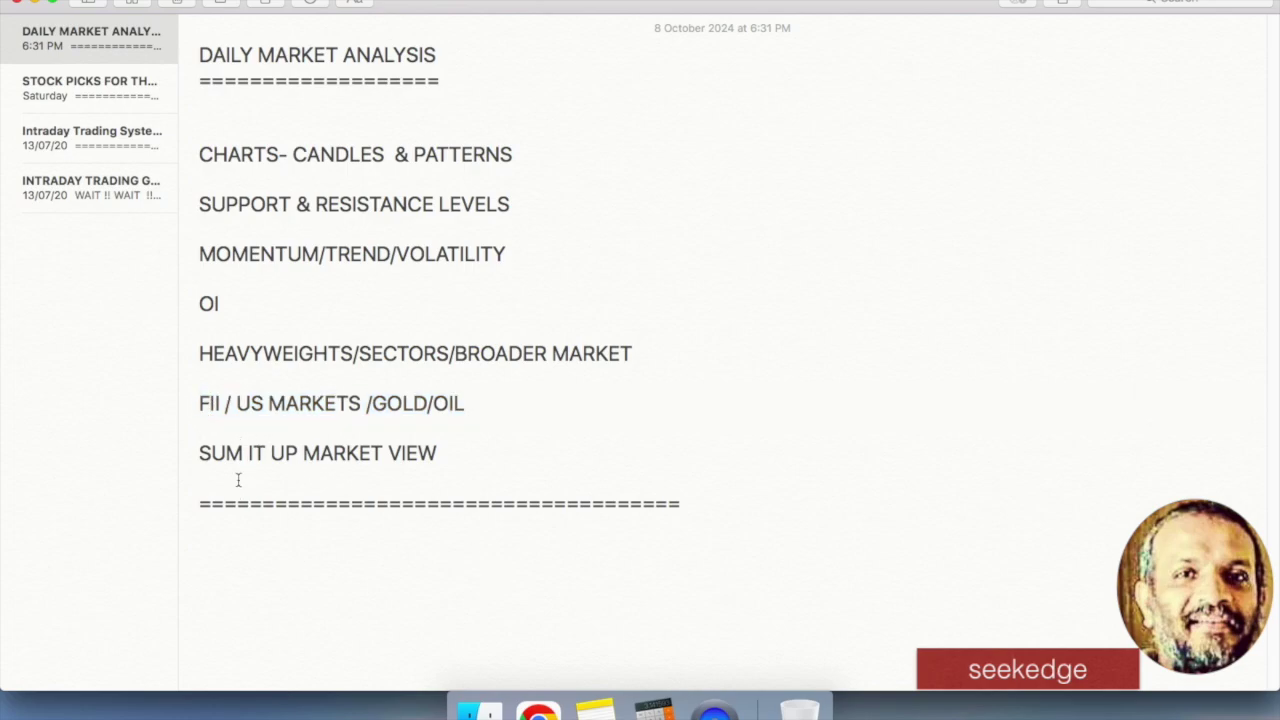
left_click_drag(433, 445, 172, 452)
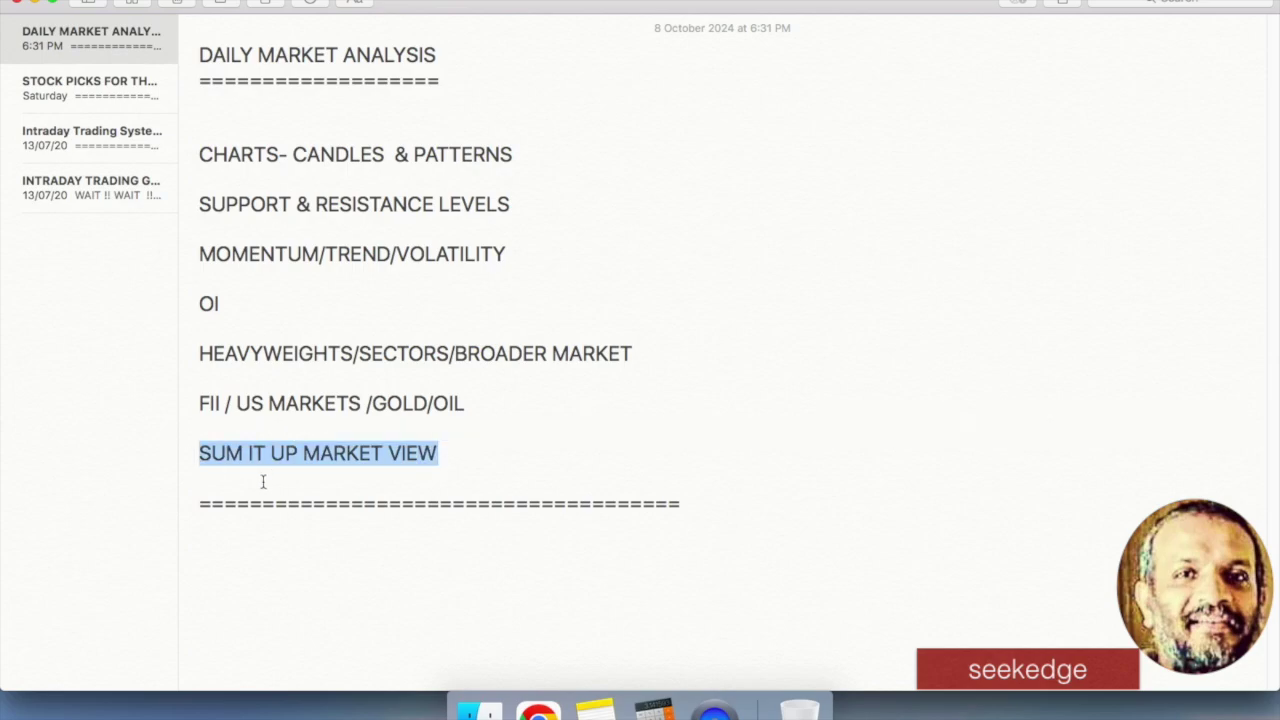
left_click(262, 482)
triple_click(203, 454)
left_click(225, 476)
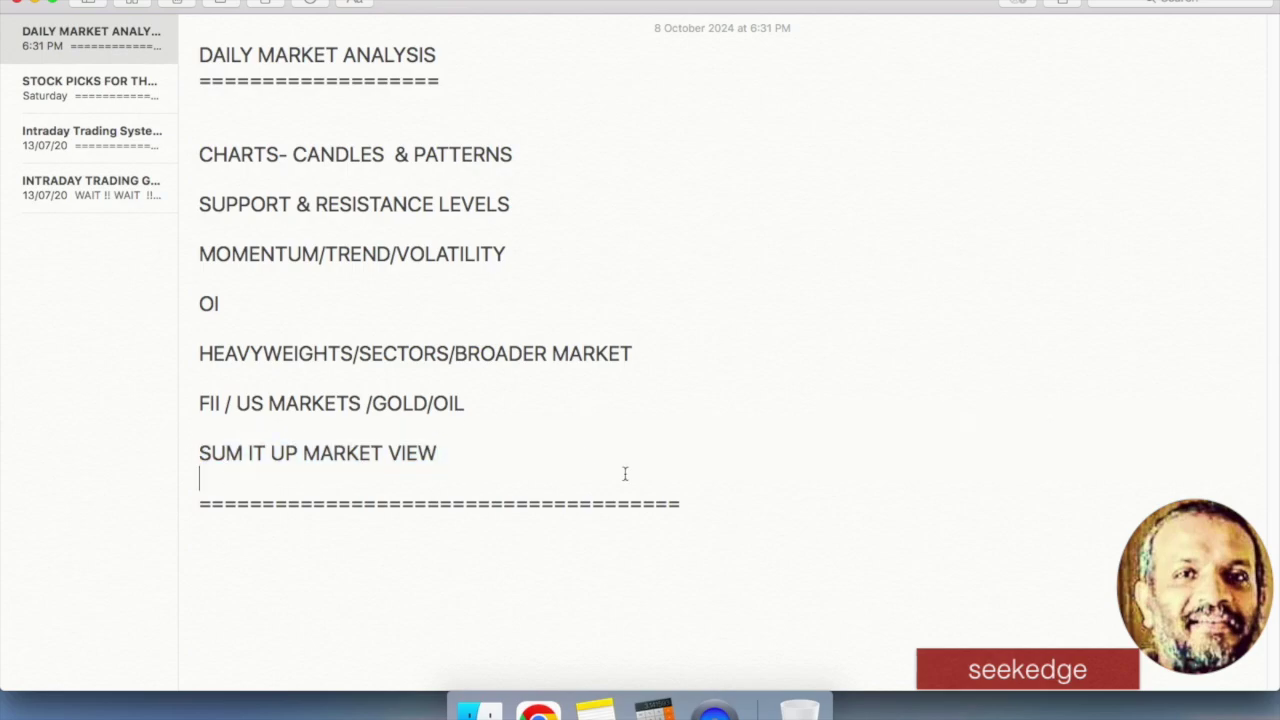